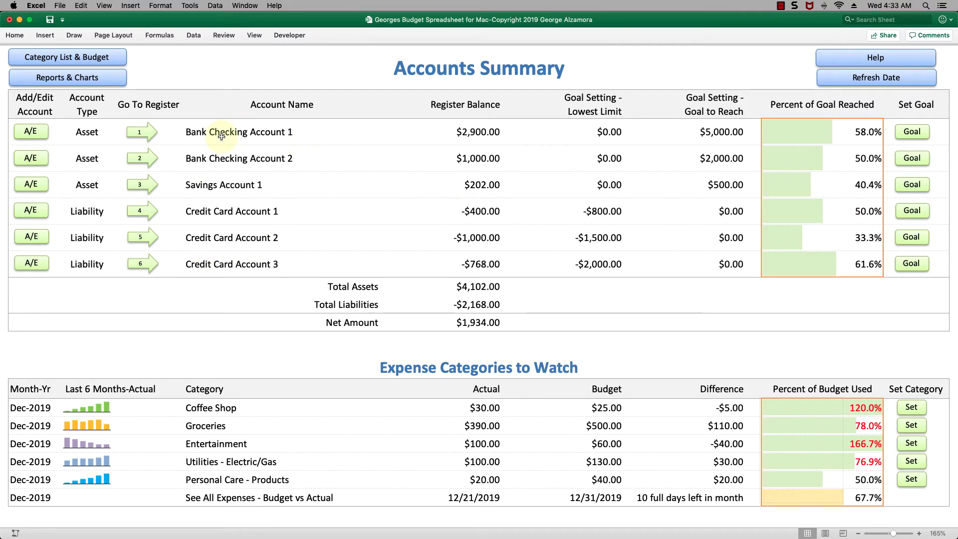
- Open the edit form for Bank Checking Account 1, view the account types, and close without saving
{"action": "left_click", "coordinate": [39, 134]}
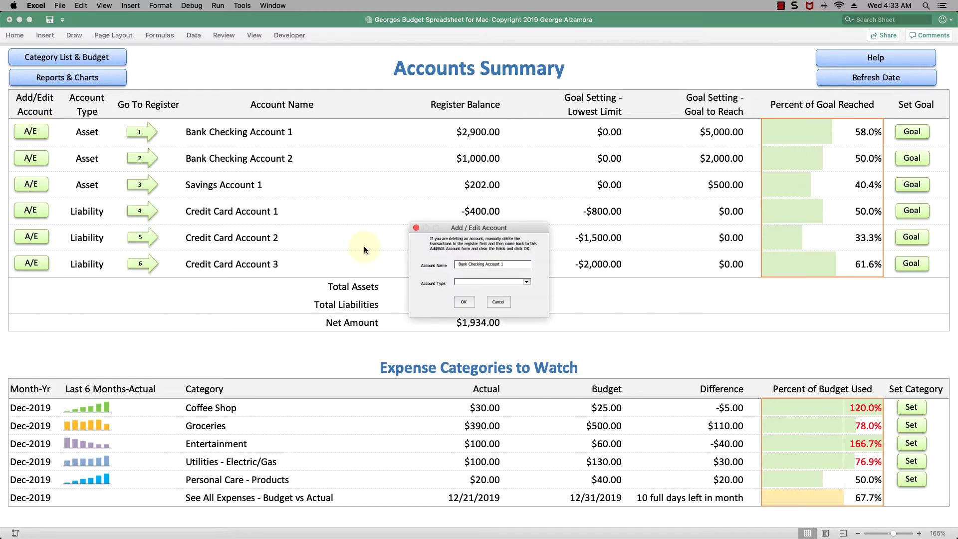
{"action": "left_click", "coordinate": [527, 282]}
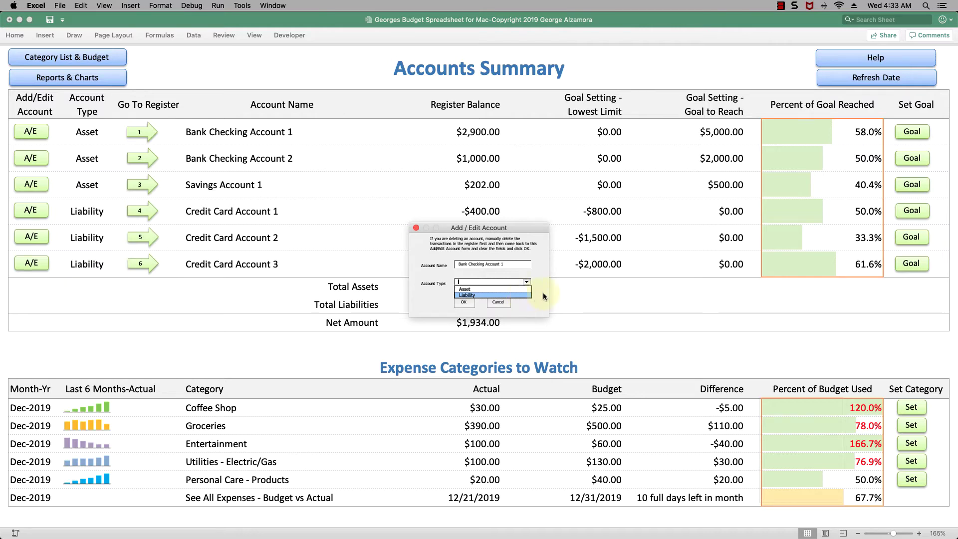
{"action": "left_click", "coordinate": [498, 302]}
{"action": "left_click", "coordinate": [498, 302]}
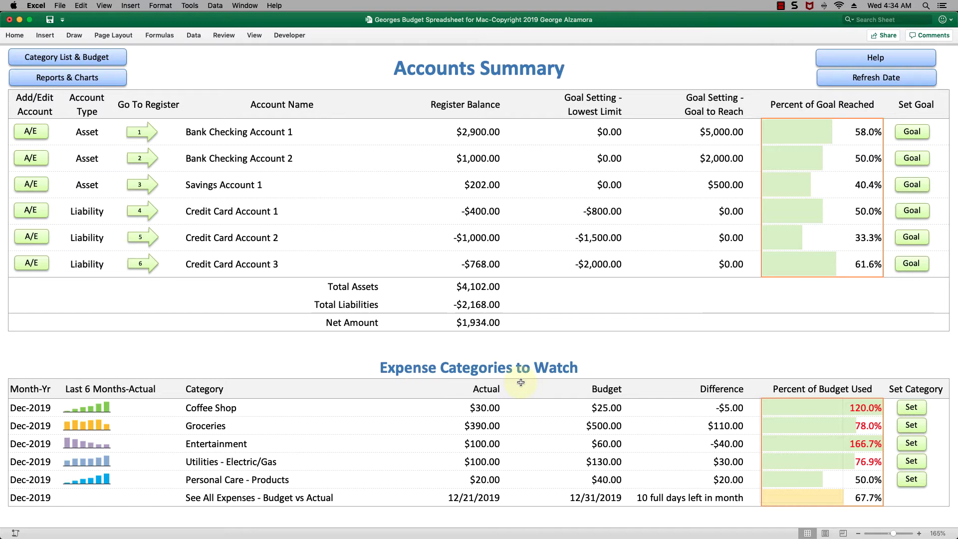
- Browse the expense categories for the Coffee Shop watch row, then cancel without changing it
{"action": "mouse_move", "coordinate": [795, 428]}
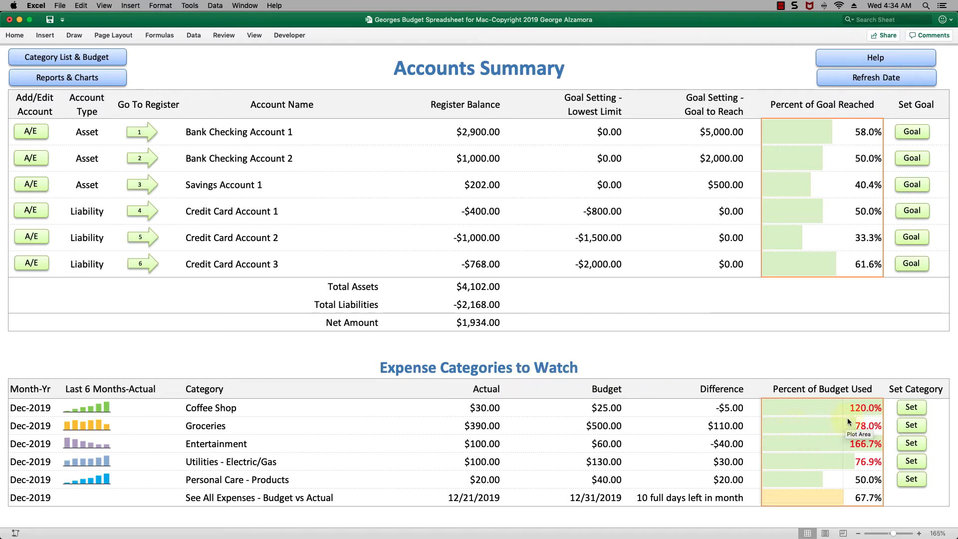
{"action": "left_click", "coordinate": [913, 408]}
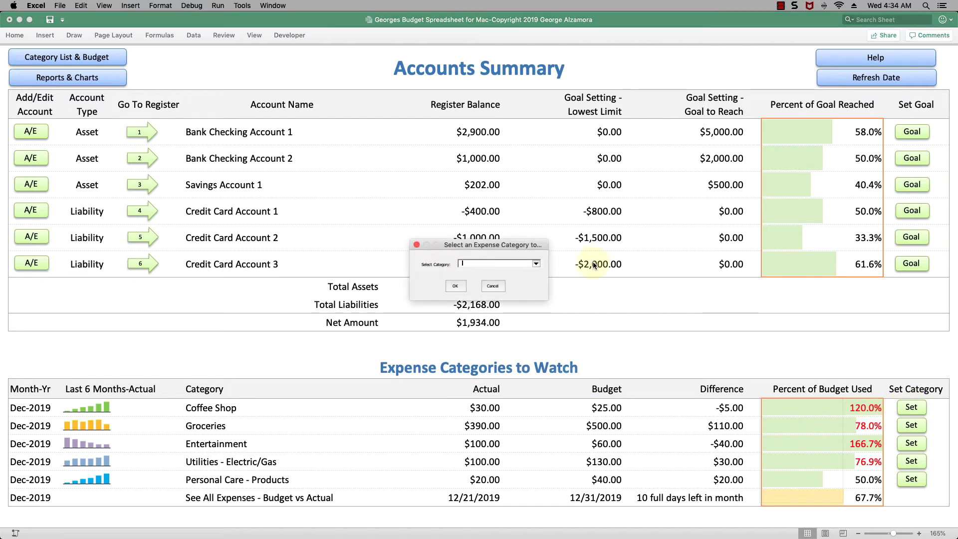
{"action": "left_click", "coordinate": [538, 264]}
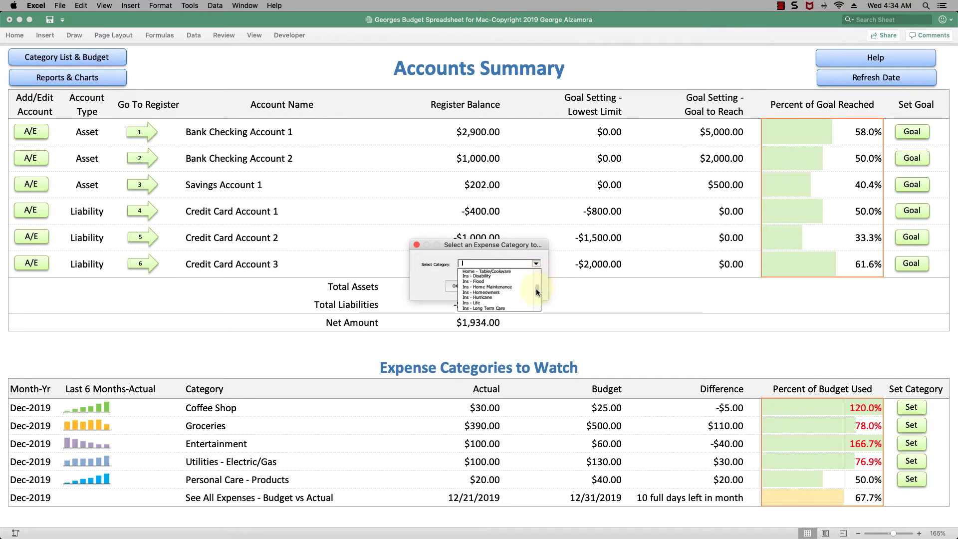
{"action": "left_click", "coordinate": [495, 249]}
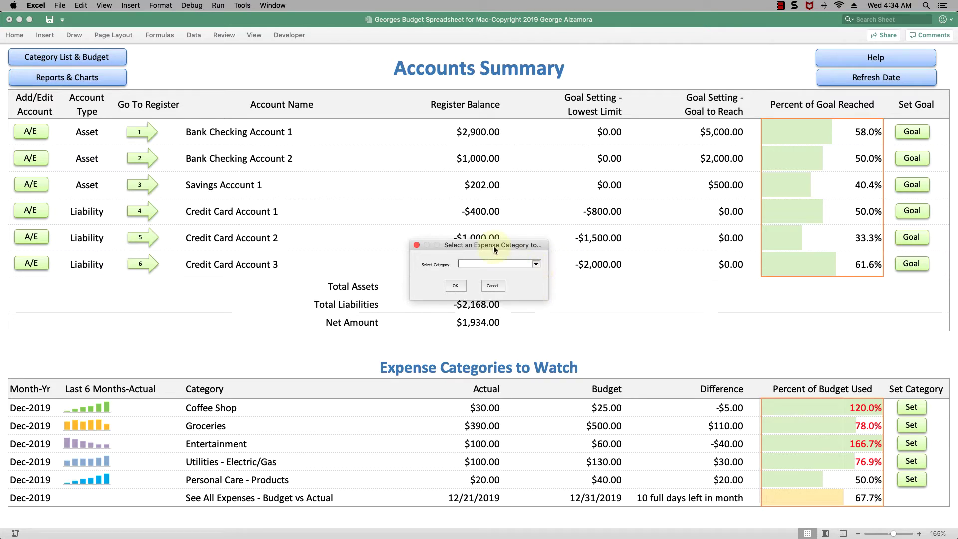
{"action": "left_click", "coordinate": [493, 286]}
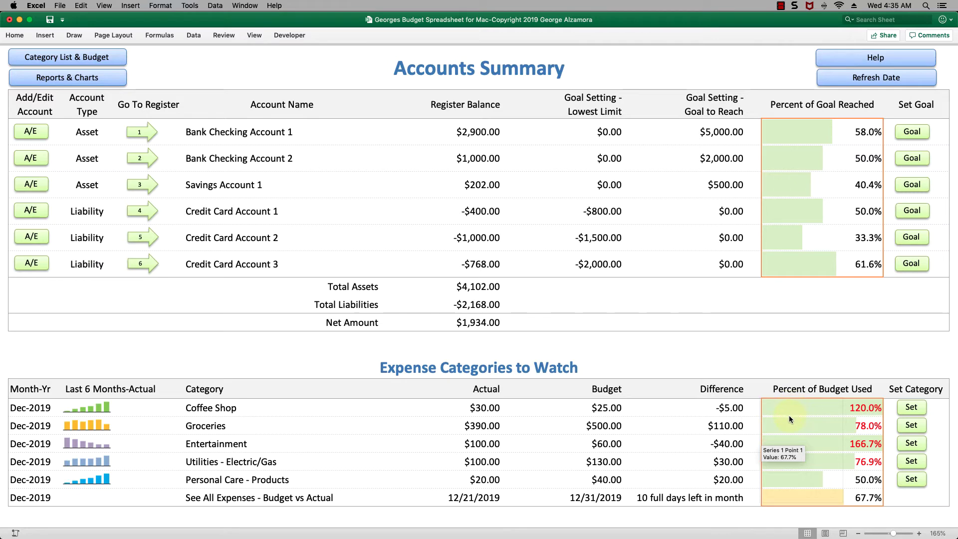
- Scroll past the income statement charts down to the Restaurants/Dining Category Report and Chart
{"action": "scroll", "coordinate": [516, 507], "scroll_direction": "down", "scroll_amount": 1}
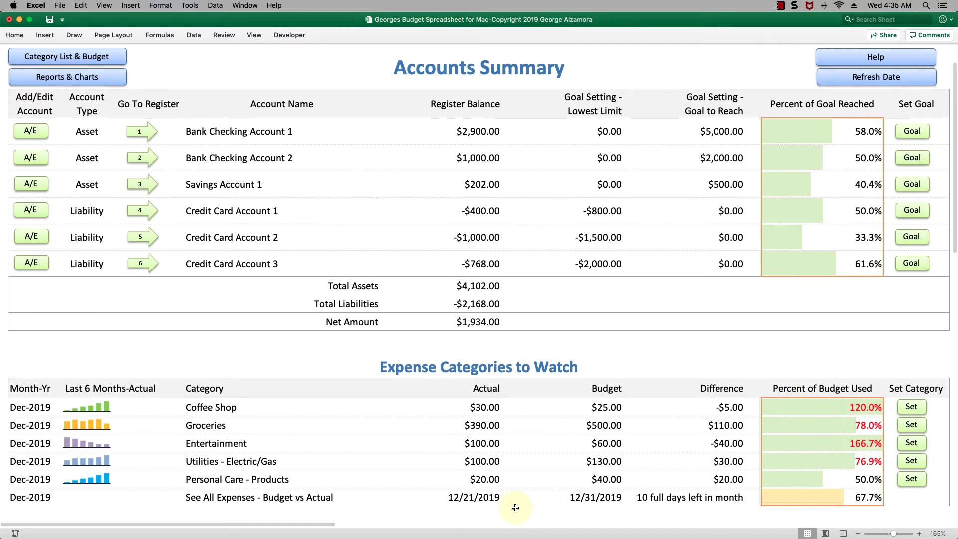
{"action": "scroll", "coordinate": [516, 505], "scroll_direction": "down", "scroll_amount": 10}
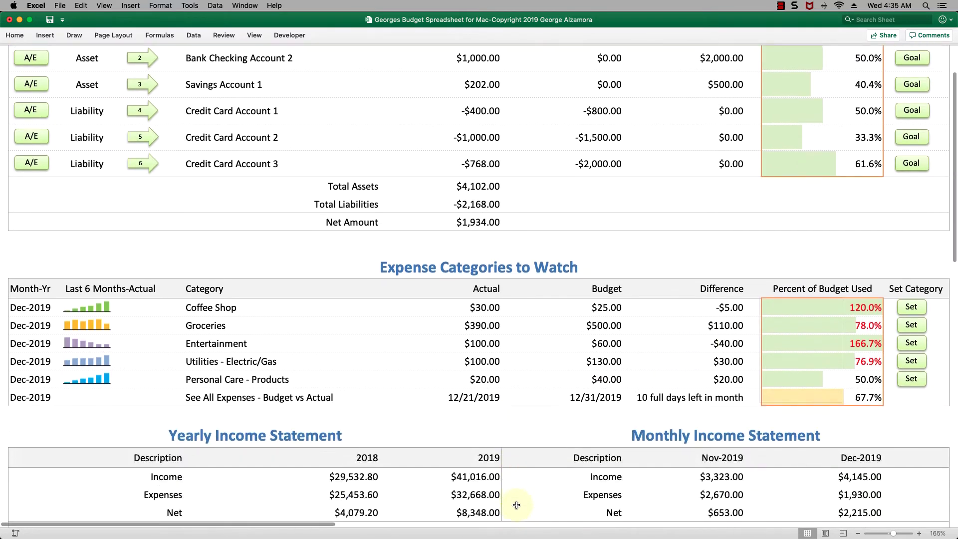
{"action": "scroll", "coordinate": [517, 504], "scroll_direction": "down", "scroll_amount": 2}
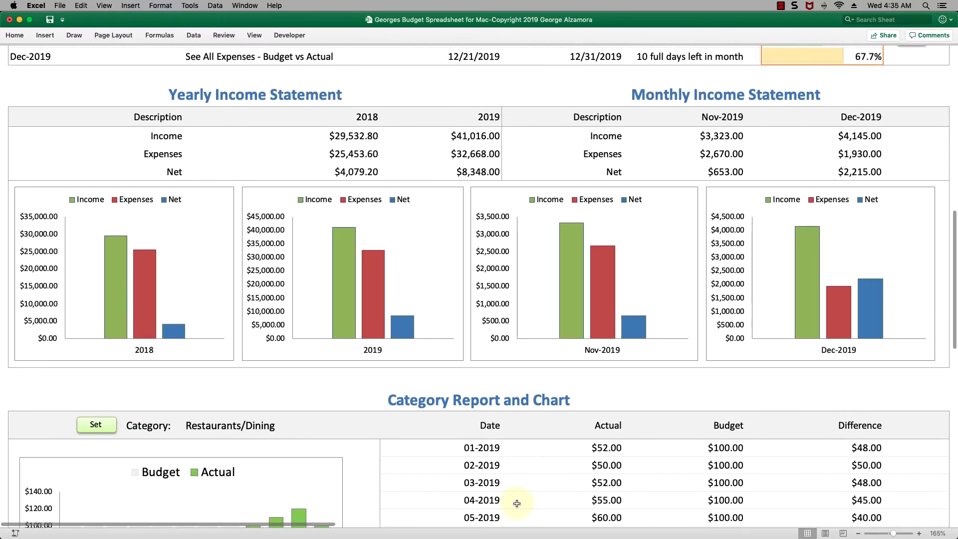
{"action": "scroll", "coordinate": [517, 504], "scroll_direction": "down", "scroll_amount": 1}
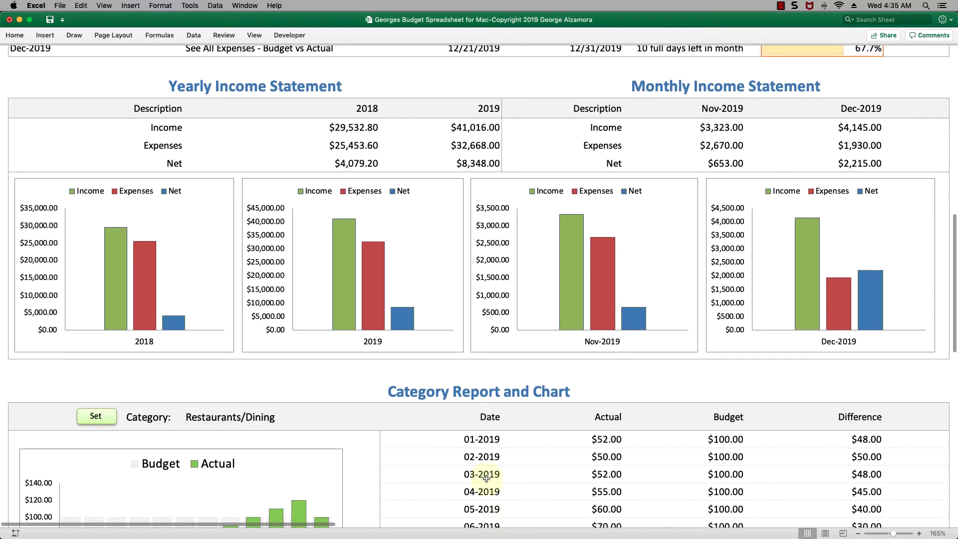
{"action": "scroll", "coordinate": [268, 250], "scroll_direction": "down", "scroll_amount": 2}
{"action": "scroll", "coordinate": [269, 249], "scroll_direction": "down", "scroll_amount": 1}
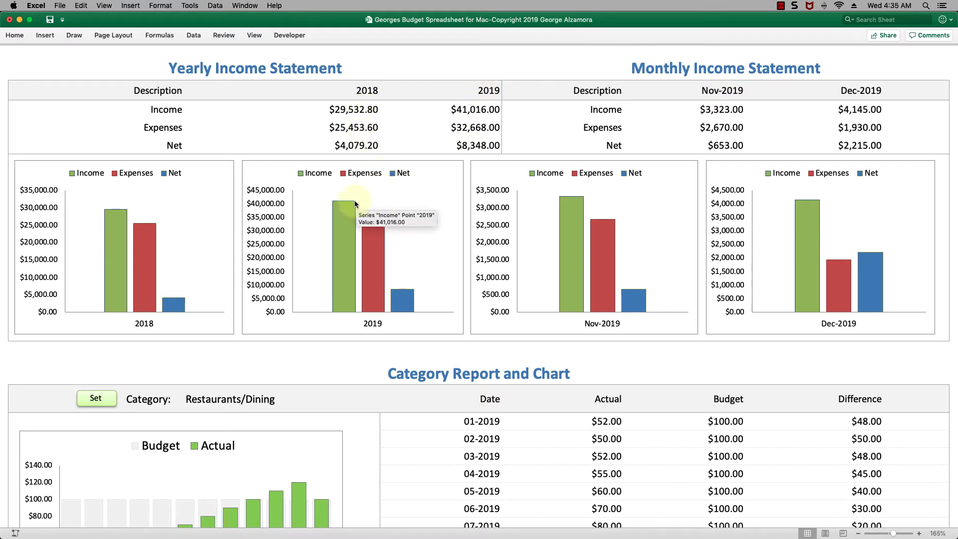
{"action": "mouse_move", "coordinate": [158, 246]}
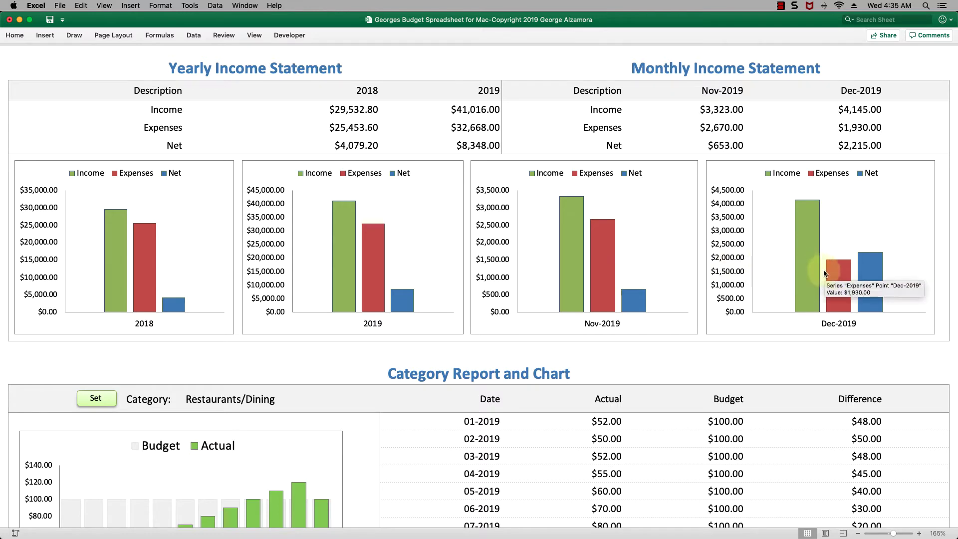
{"action": "mouse_move", "coordinate": [868, 281]}
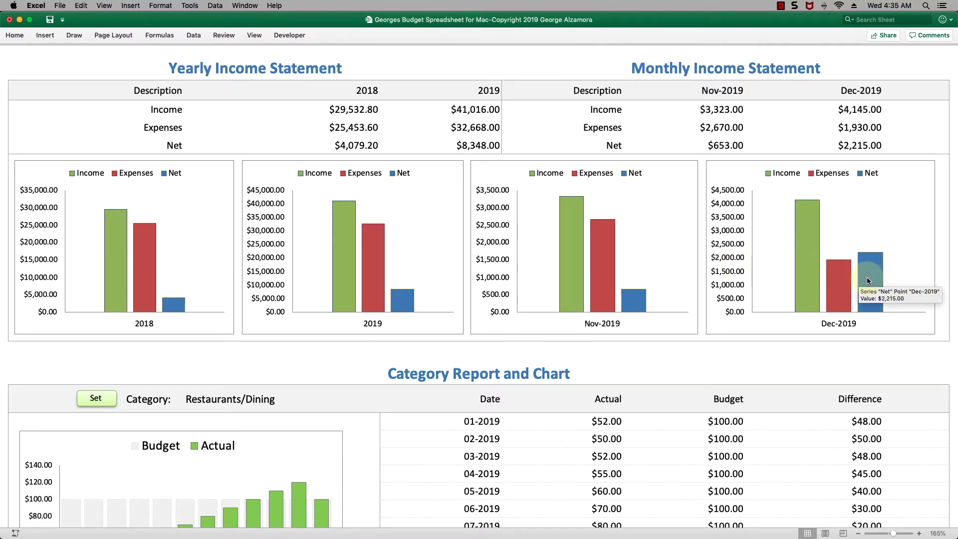
{"action": "scroll", "coordinate": [429, 395], "scroll_direction": "down", "scroll_amount": 5}
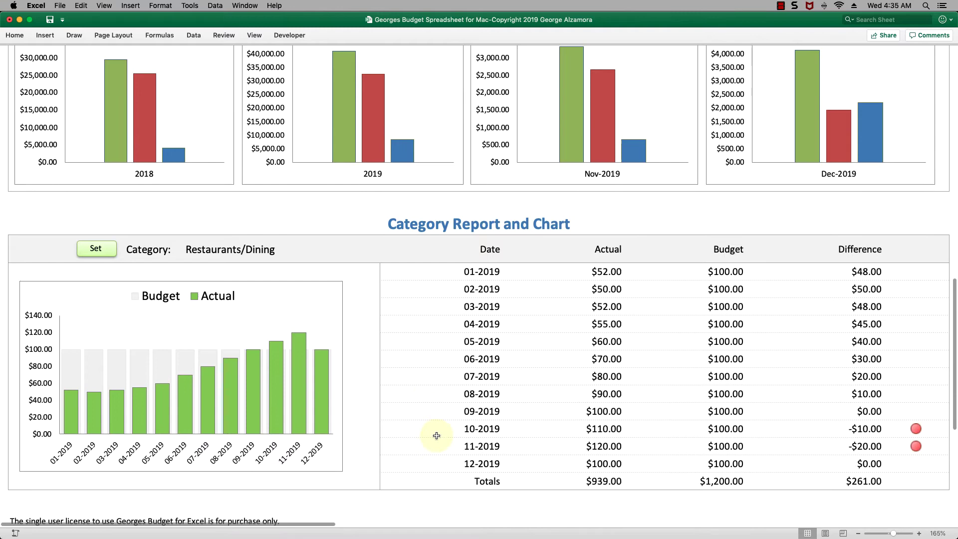
{"action": "scroll", "coordinate": [437, 436], "scroll_direction": "down", "scroll_amount": 3}
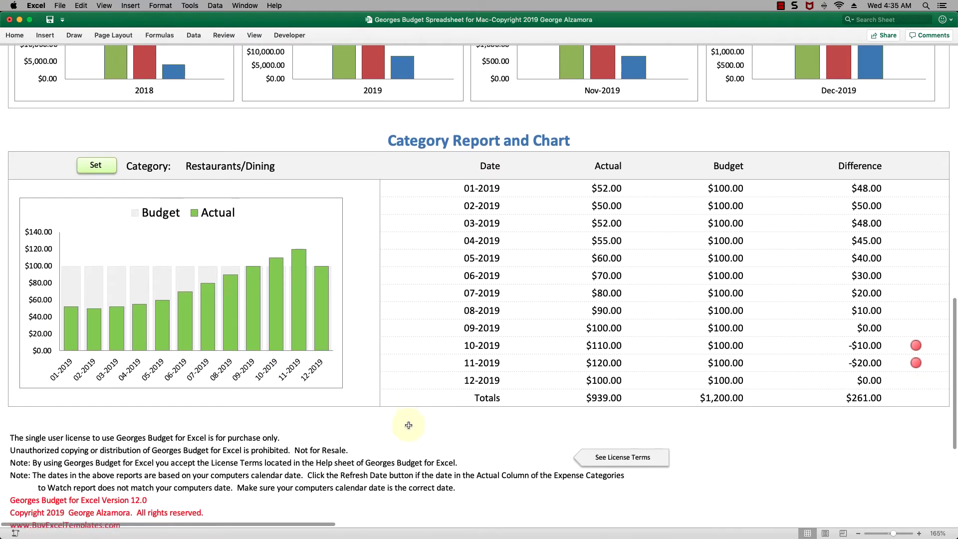
{"action": "scroll", "coordinate": [409, 425], "scroll_direction": "down", "scroll_amount": 2}
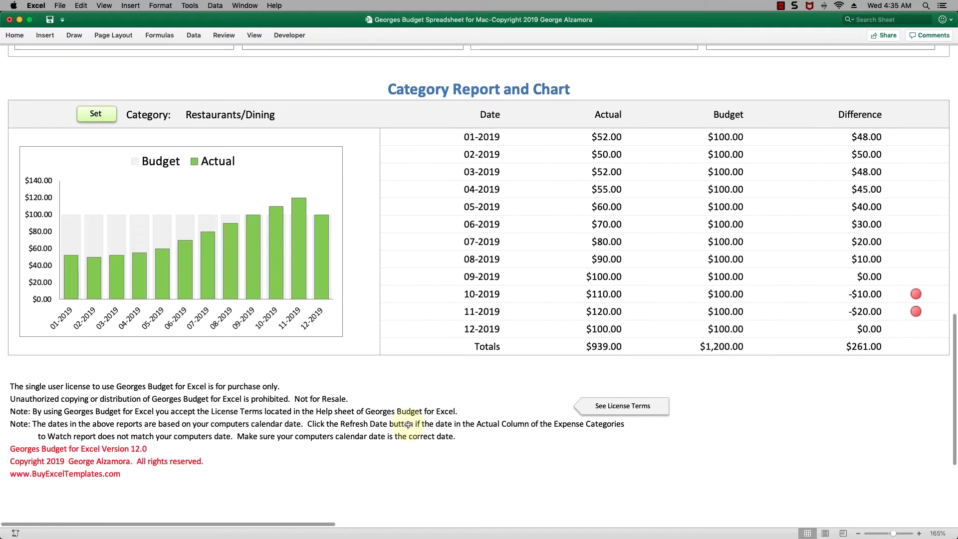
{"action": "scroll", "coordinate": [409, 425], "scroll_direction": "down", "scroll_amount": 2}
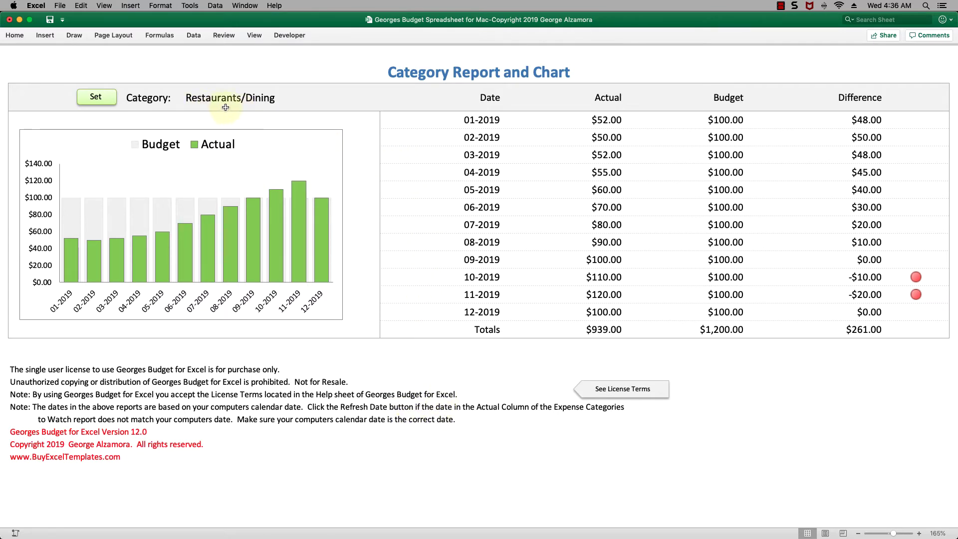
{"action": "left_click", "coordinate": [100, 97]}
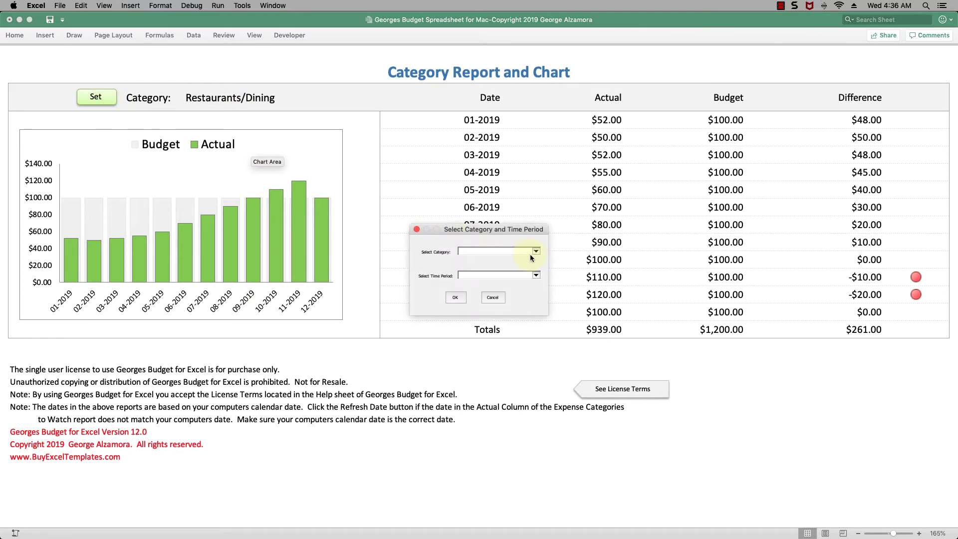
{"action": "left_click", "coordinate": [536, 251]}
{"action": "left_click", "coordinate": [536, 251]}
{"action": "left_click", "coordinate": [537, 275]}
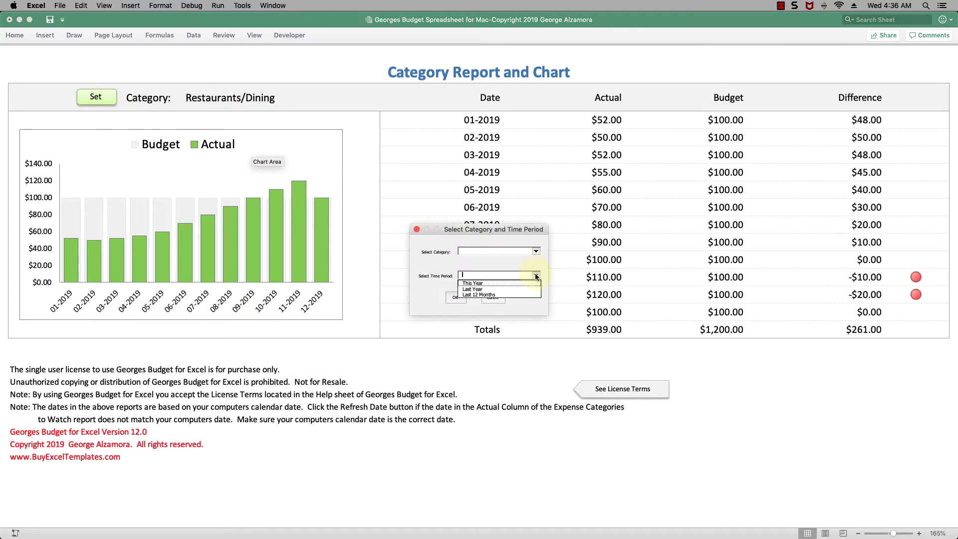
{"action": "left_click", "coordinate": [520, 295]}
{"action": "left_click", "coordinate": [495, 298]}
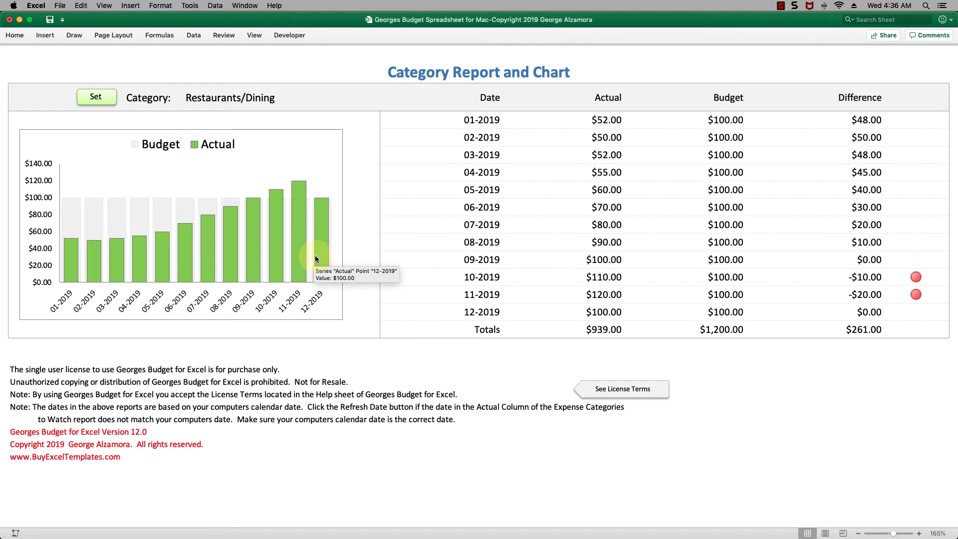
{"action": "mouse_move", "coordinate": [273, 264]}
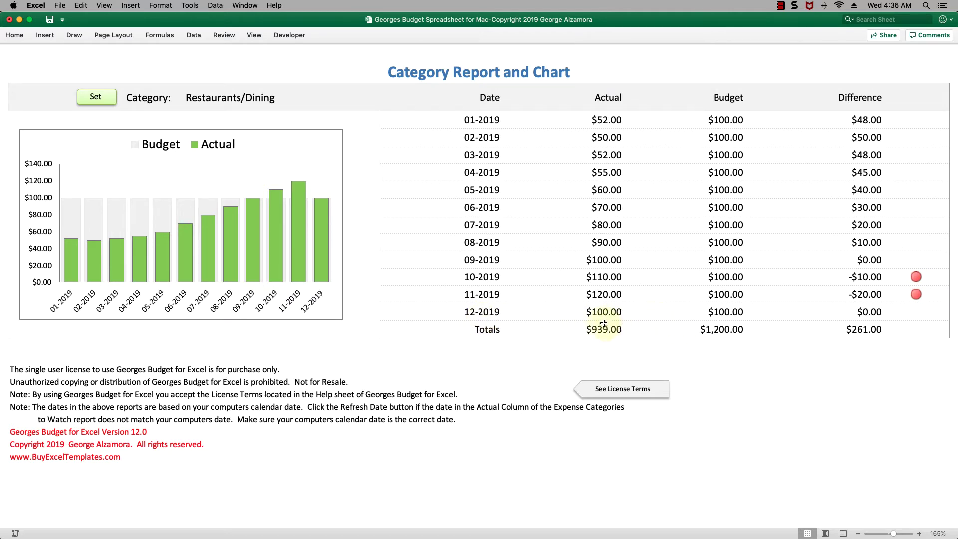
- Scroll back up to the Accounts Summary and adjust the sheet's zoom slider
{"action": "scroll", "coordinate": [369, 299], "scroll_direction": "up", "scroll_amount": 5}
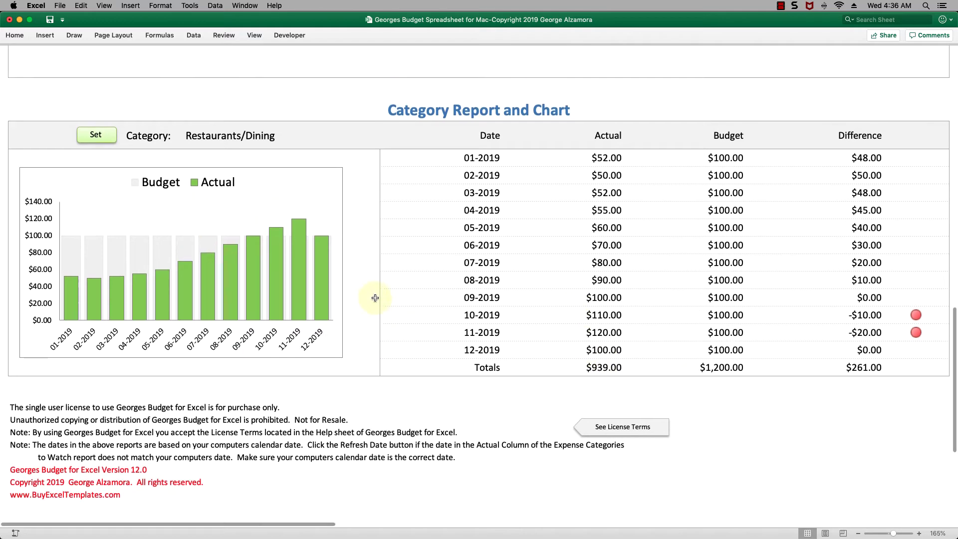
{"action": "scroll", "coordinate": [365, 314], "scroll_direction": "up", "scroll_amount": 13}
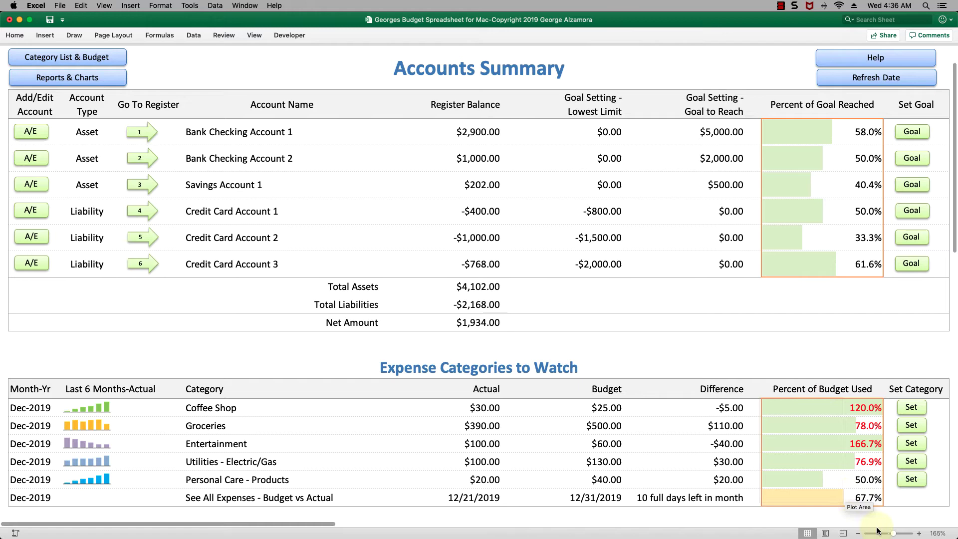
{"action": "mouse_move", "coordinate": [893, 536]}
{"action": "left_mouse_down"}
{"action": "mouse_move", "coordinate": [882, 535]}
{"action": "mouse_move", "coordinate": [894, 537]}
{"action": "left_mouse_up"}
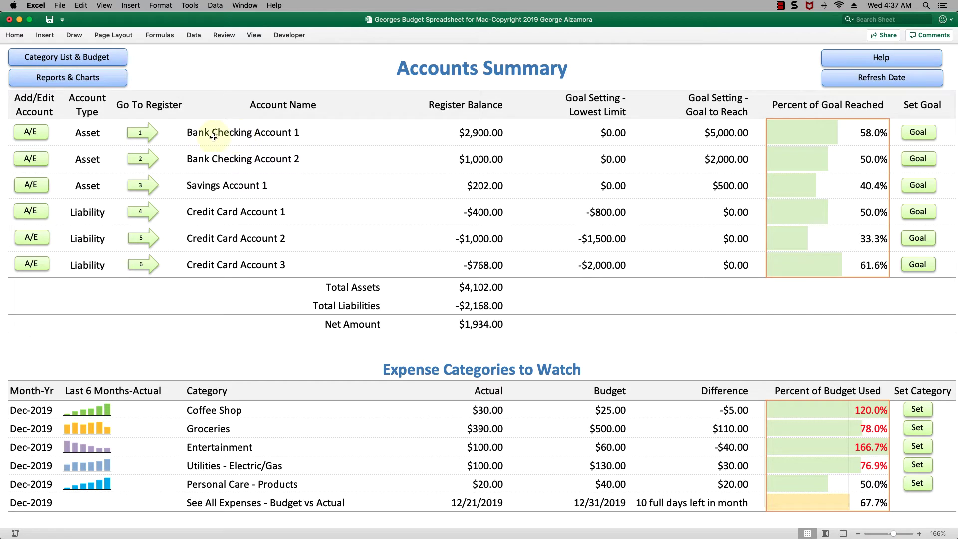
- Open the Bank Checking Account 1 register and select the Walmart split rows 12–14
{"action": "left_click", "coordinate": [140, 134]}
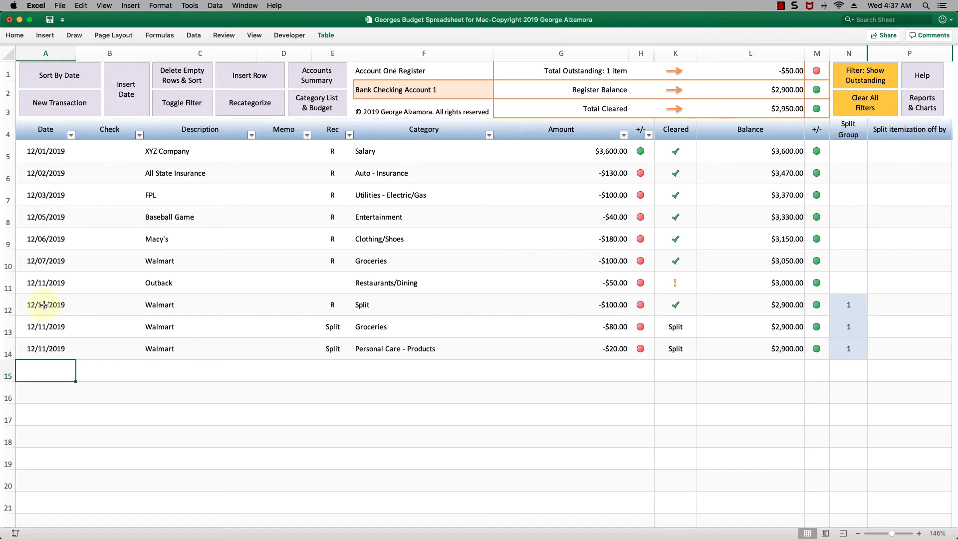
{"action": "left_click", "coordinate": [45, 304]}
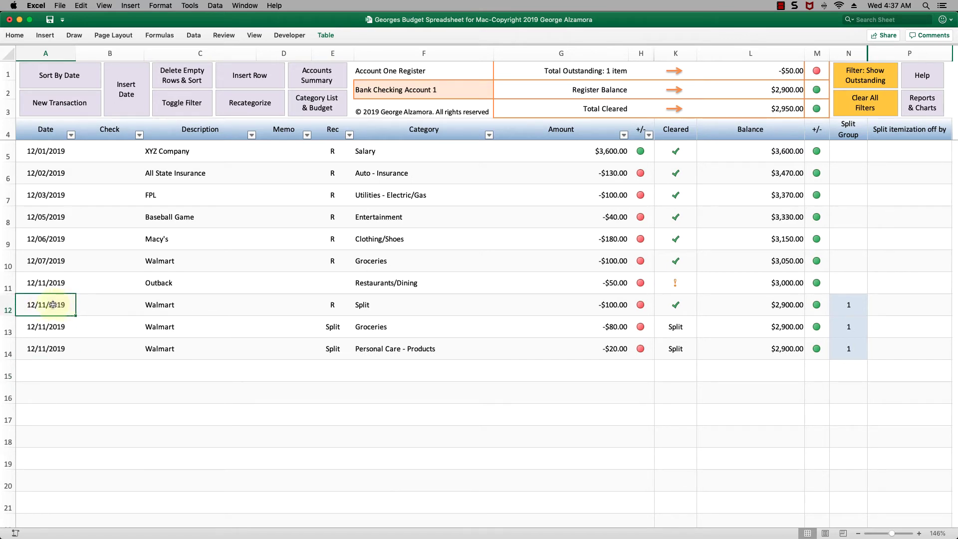
{"action": "left_click_drag", "start_coordinate": [53, 304], "coordinate": [579, 304]}
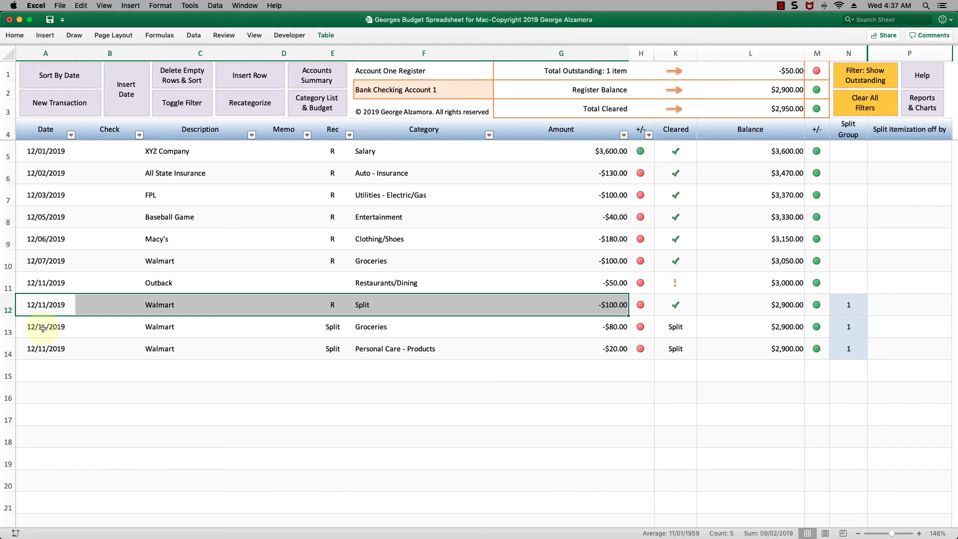
{"action": "left_click_drag", "start_coordinate": [42, 328], "coordinate": [582, 351]}
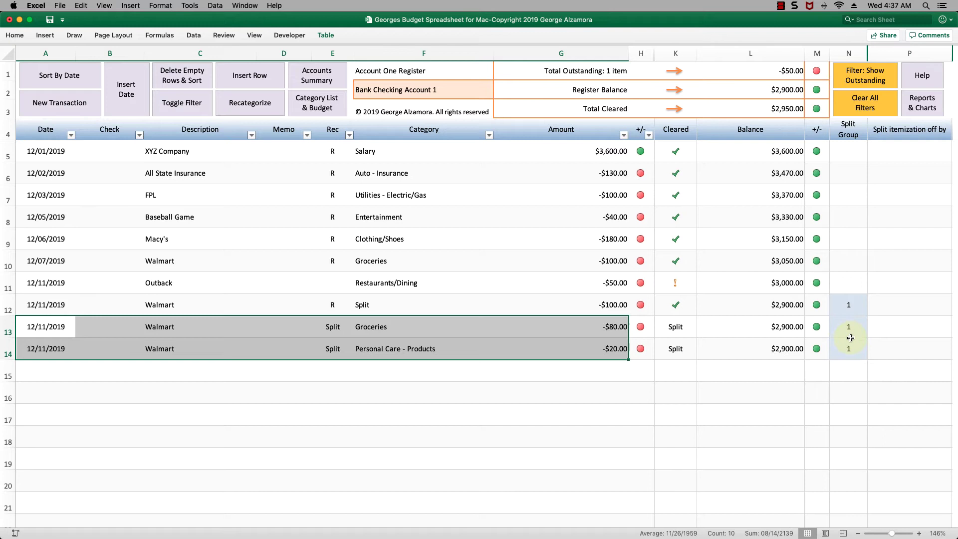
{"action": "left_click_drag", "start_coordinate": [47, 305], "coordinate": [566, 355]}
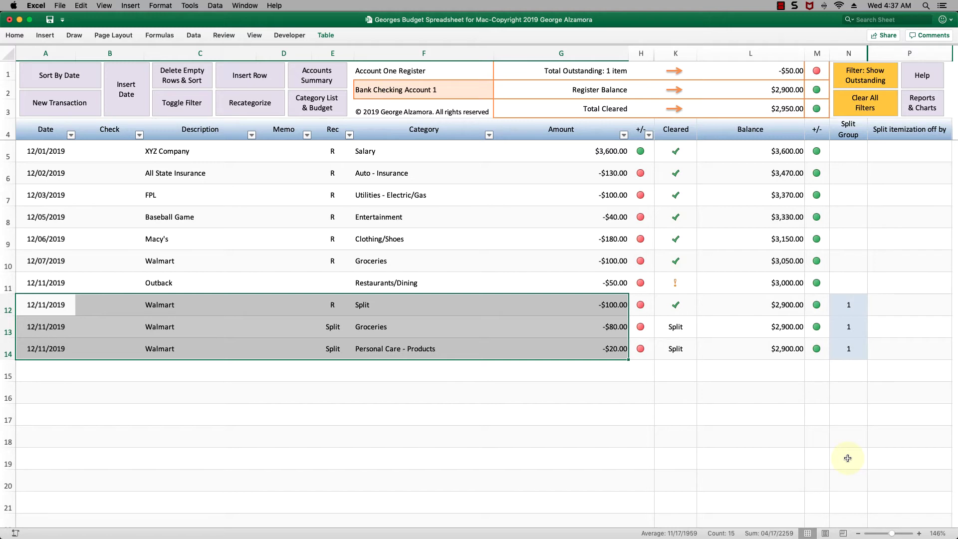
- Set the Personal Care amount in G14 to 0 to trigger the split warning, then restore -20
{"action": "left_click", "coordinate": [617, 348]}
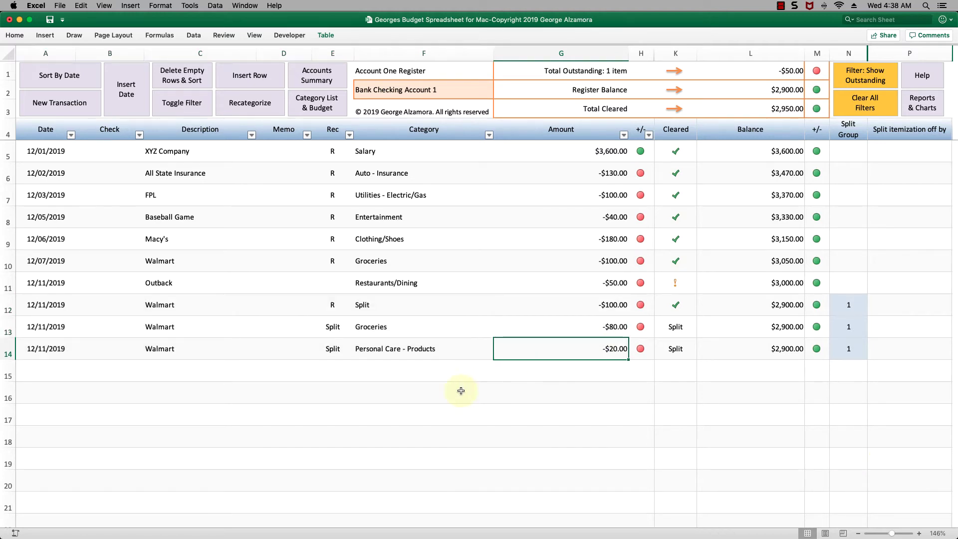
{"action": "type", "text": "0"}
{"action": "key", "text": "Return"}
{"action": "key", "text": "Up"}
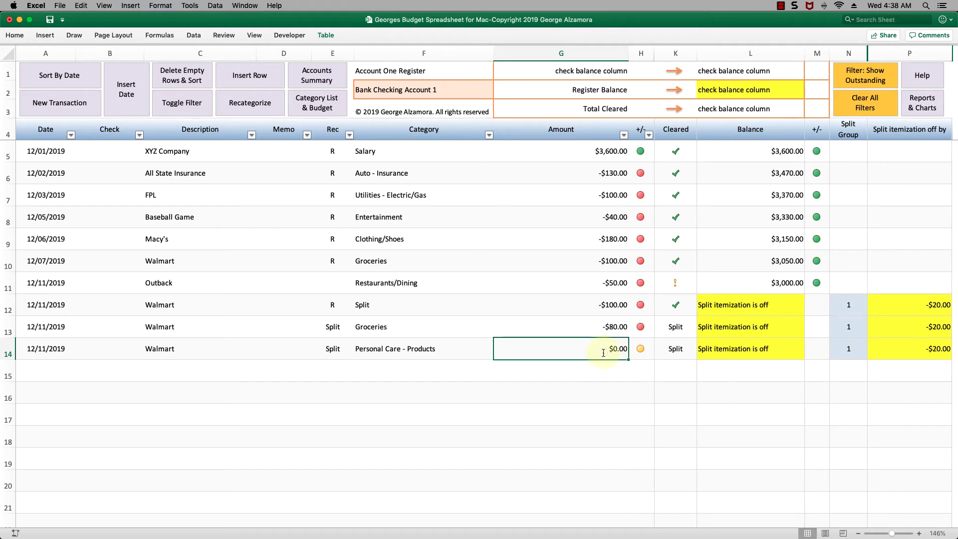
{"action": "type", "text": "-20"}
{"action": "key", "text": "Return"}
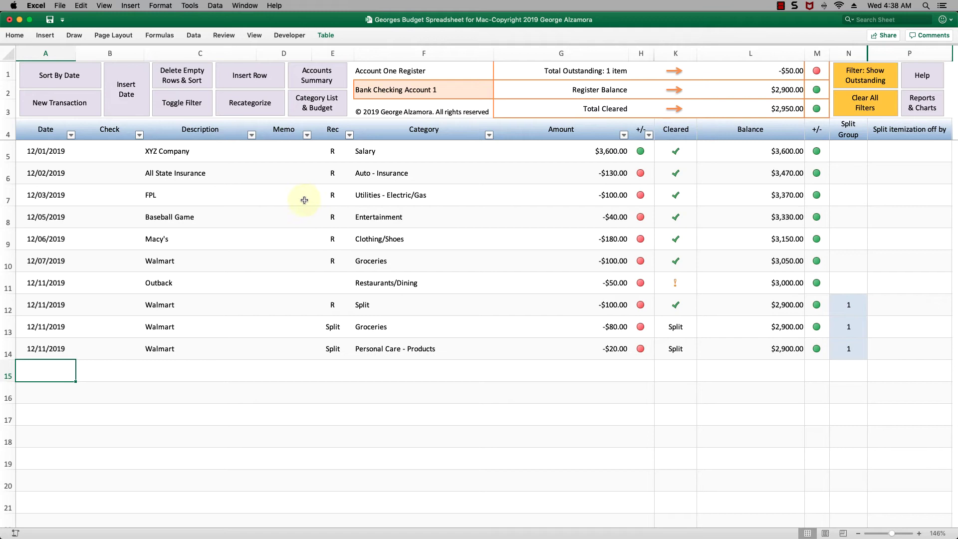
{"action": "left_click", "coordinate": [331, 154]}
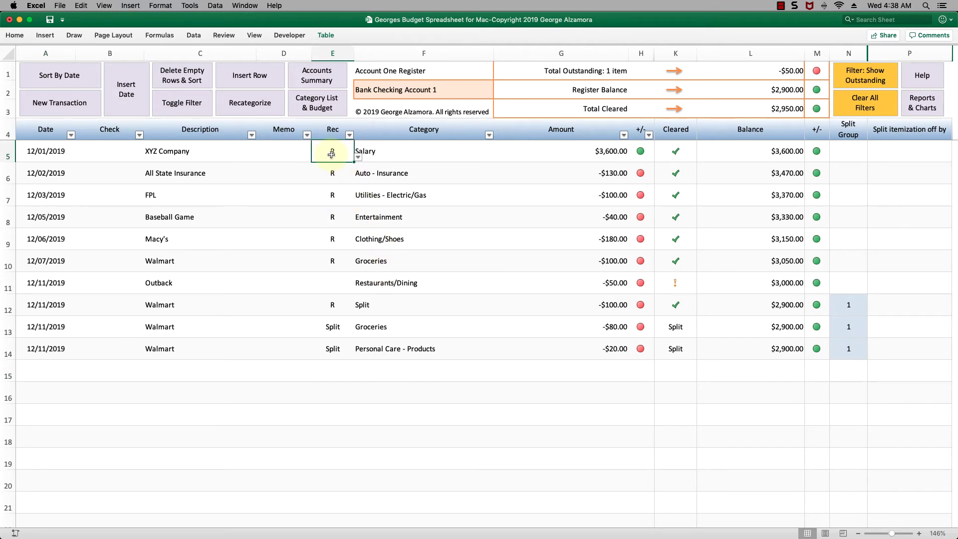
{"action": "key", "text": "Delete"}
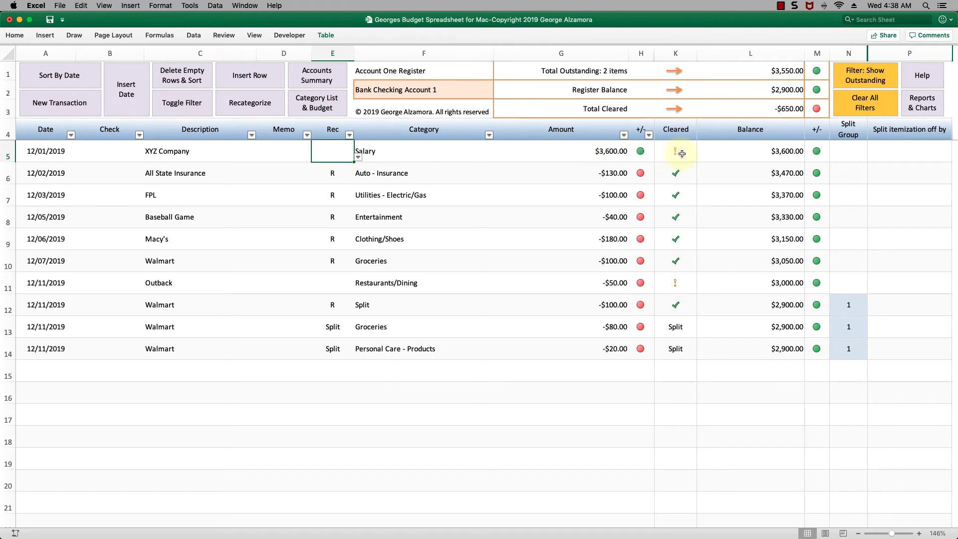
{"action": "left_click", "coordinate": [358, 157]}
{"action": "left_click", "coordinate": [322, 168]}
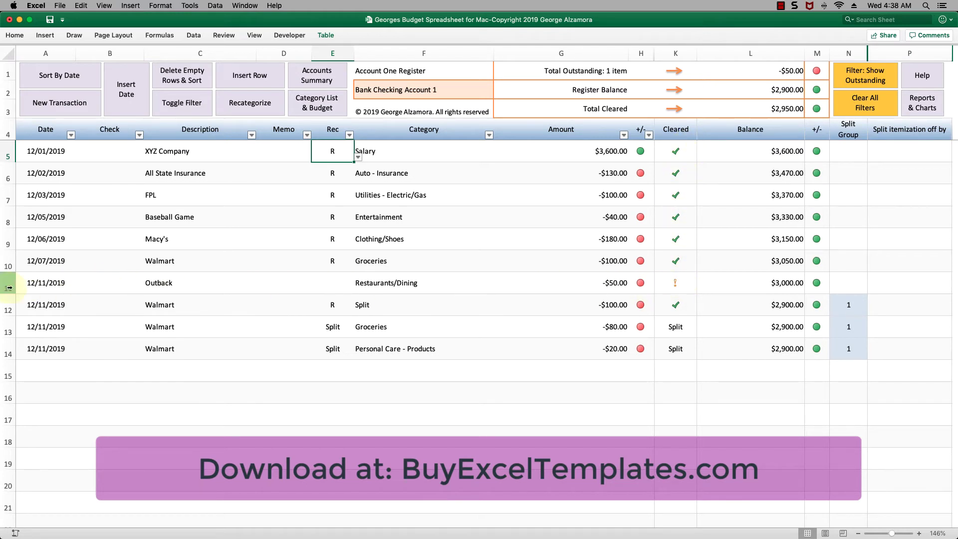
{"action": "left_click_drag", "start_coordinate": [44, 285], "coordinate": [606, 282]}
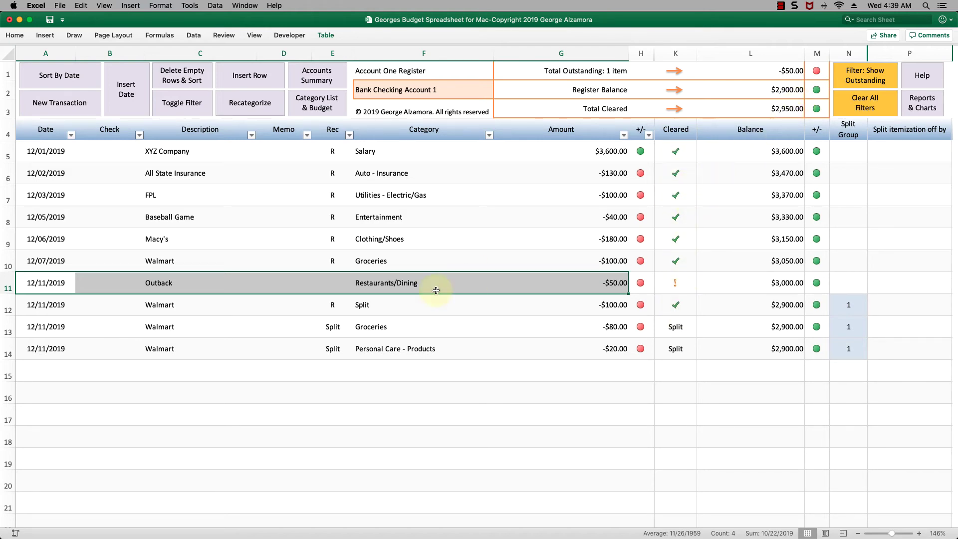
{"action": "left_click", "coordinate": [337, 290]}
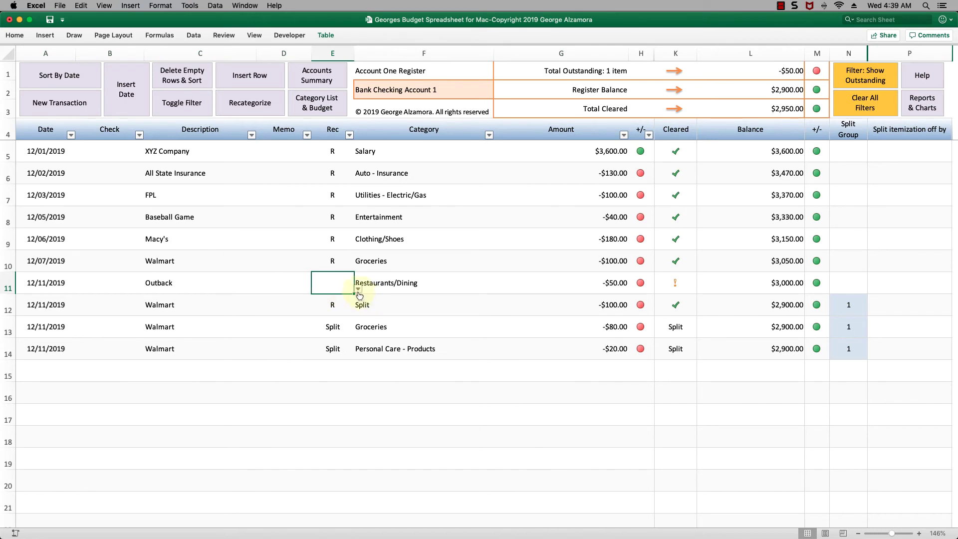
{"action": "left_click", "coordinate": [358, 289]}
{"action": "left_click", "coordinate": [329, 300]}
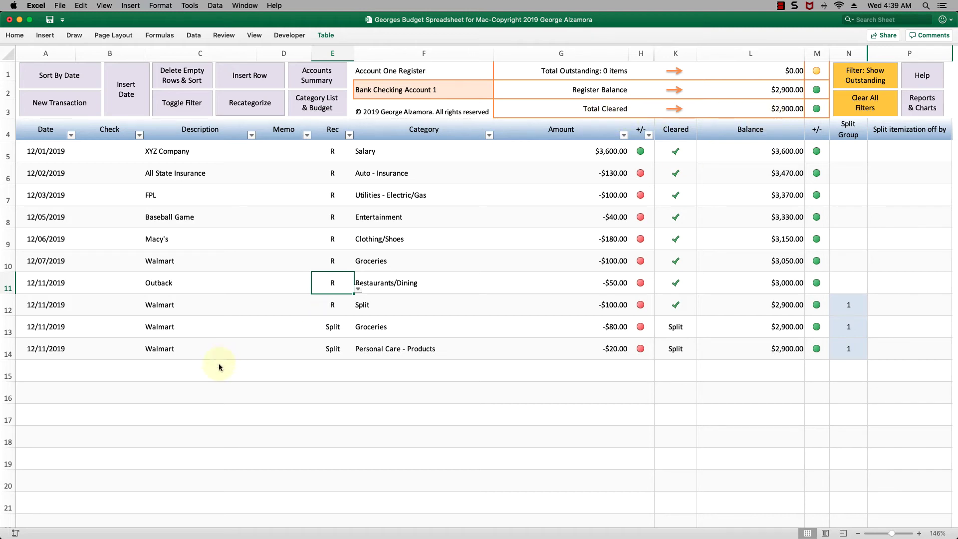
{"action": "key", "text": "Delete"}
{"action": "left_click", "coordinate": [58, 366]}
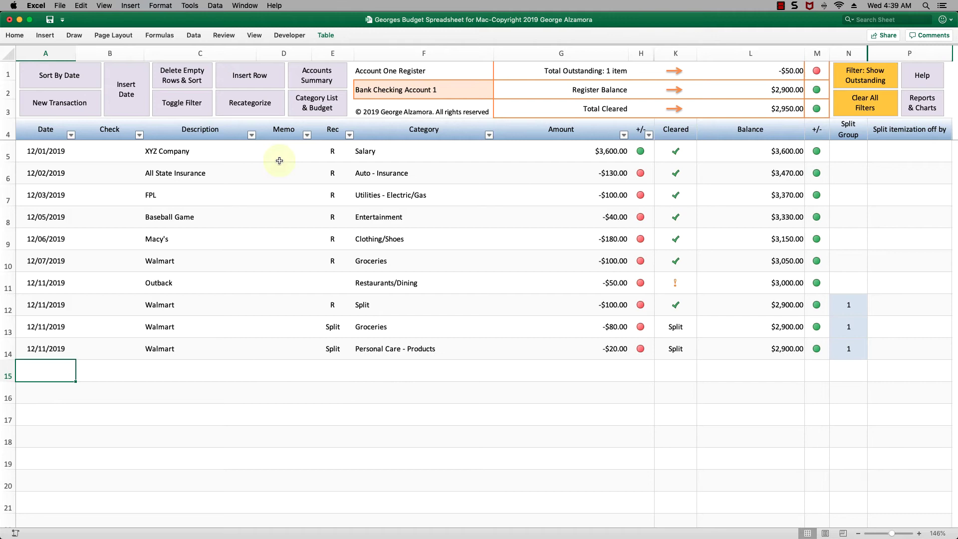
- Filter the register to show only outstanding transactions
{"action": "left_click", "coordinate": [877, 85]}
- Filter the Category column to Groceries only
{"action": "left_click", "coordinate": [490, 136]}
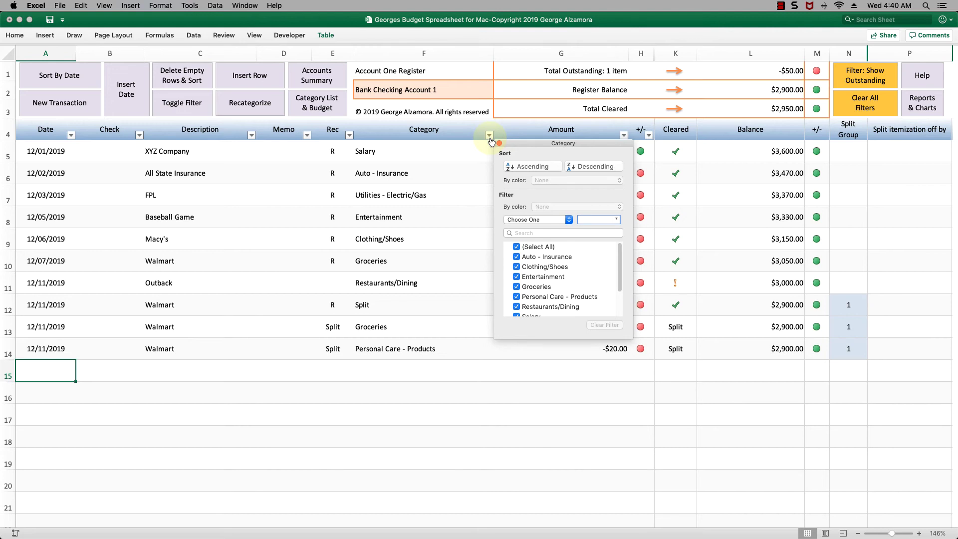
{"action": "left_click", "coordinate": [517, 246]}
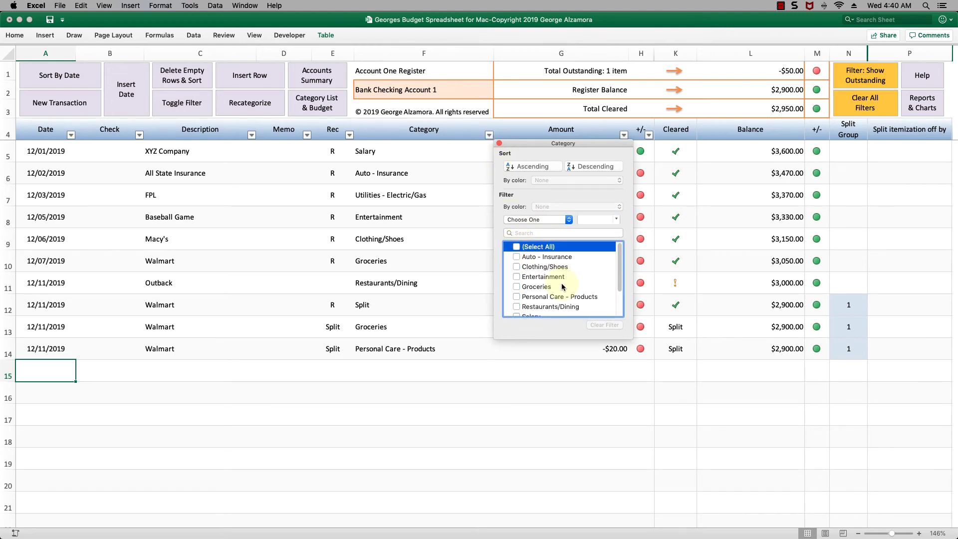
{"action": "left_click", "coordinate": [518, 288]}
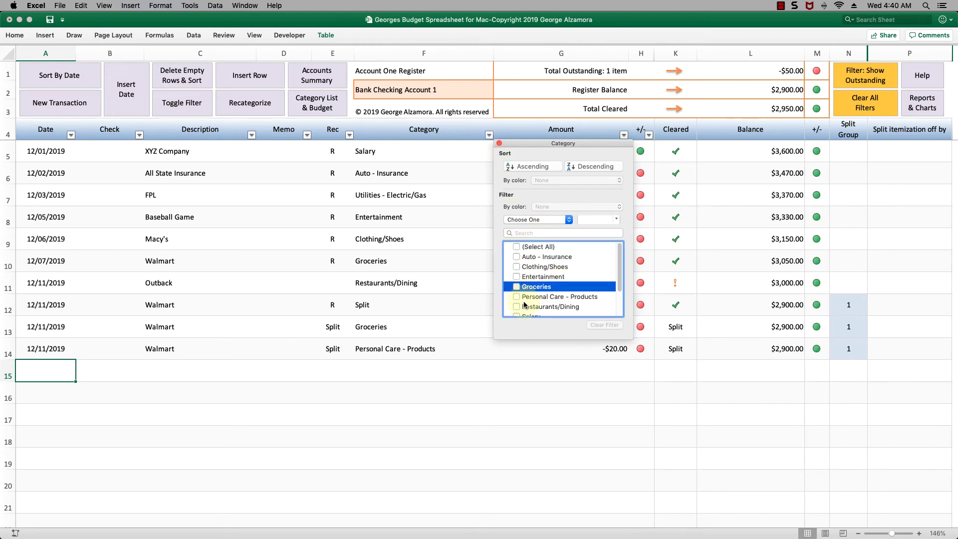
{"action": "left_click", "coordinate": [498, 143]}
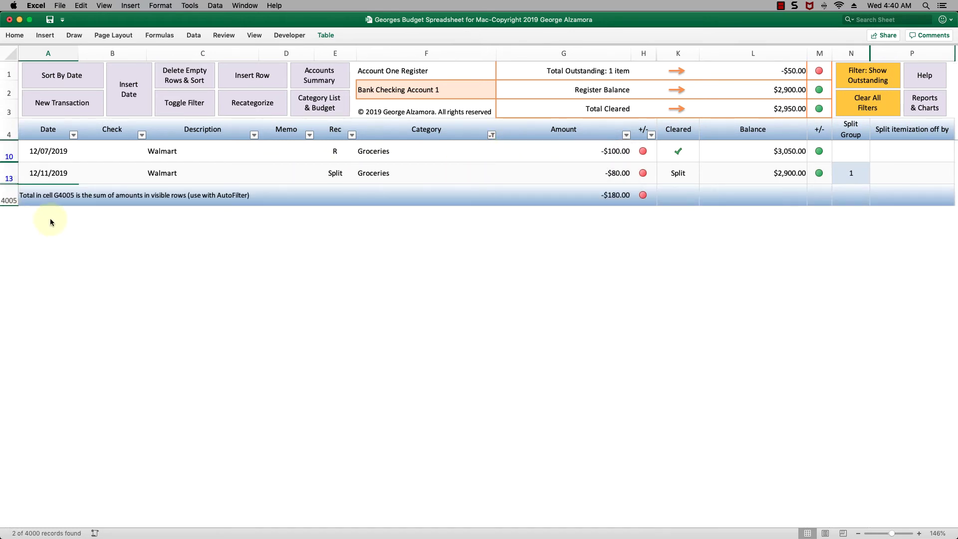
- Glance at the Date and Description filter options, then close them
{"action": "left_click", "coordinate": [73, 136]}
{"action": "left_click", "coordinate": [254, 139]}
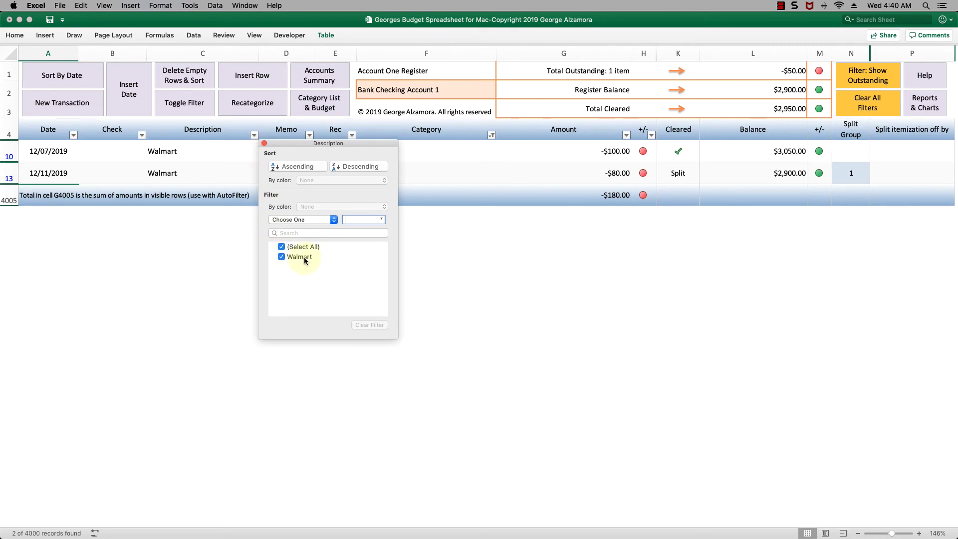
{"action": "left_click", "coordinate": [313, 139]}
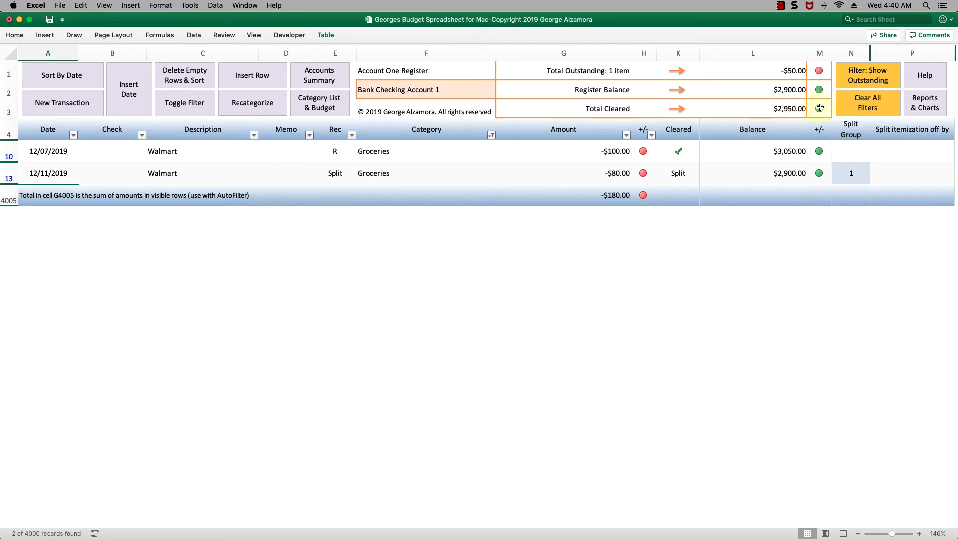
- Clear all register filters, then open and dismiss the Insert Date prompt
{"action": "left_click", "coordinate": [880, 111]}
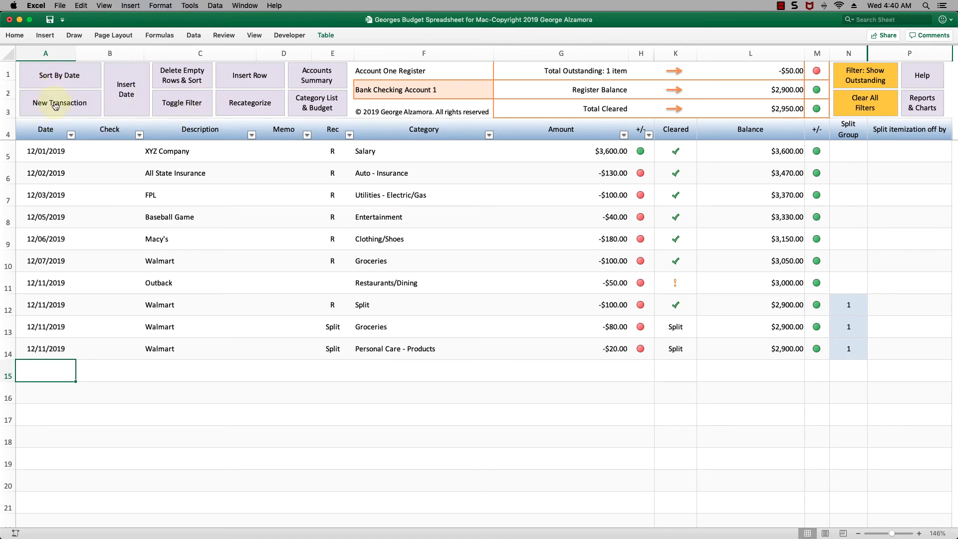
{"action": "left_click", "coordinate": [134, 98]}
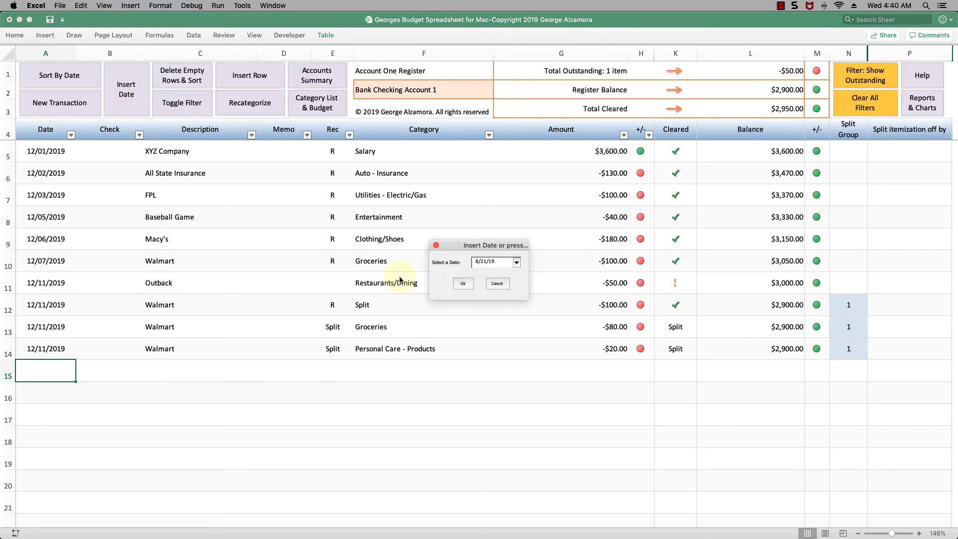
{"action": "left_click", "coordinate": [498, 284]}
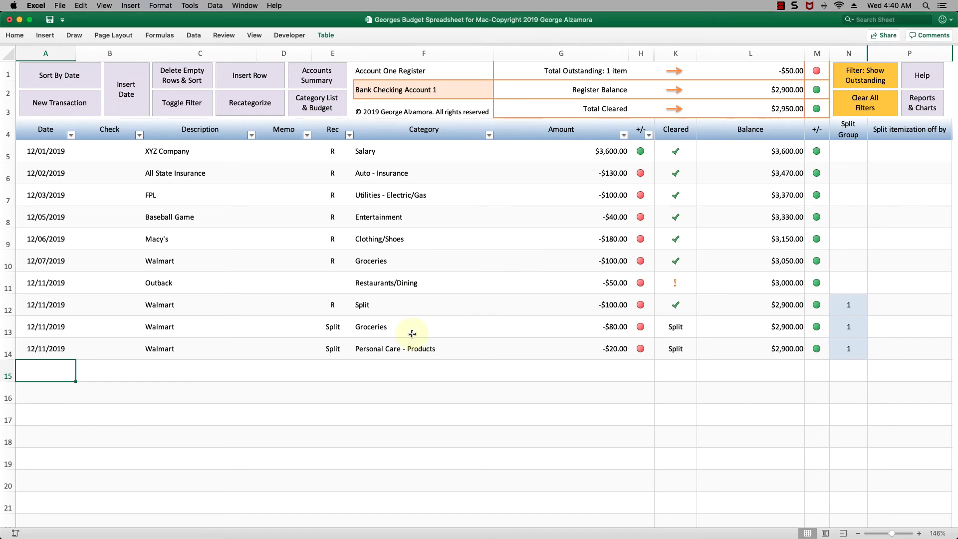
- Select cells in rows 14–15, then open the Recategorize prompt and cancel without changes
{"action": "left_click", "coordinate": [154, 368]}
{"action": "left_click", "coordinate": [171, 352]}
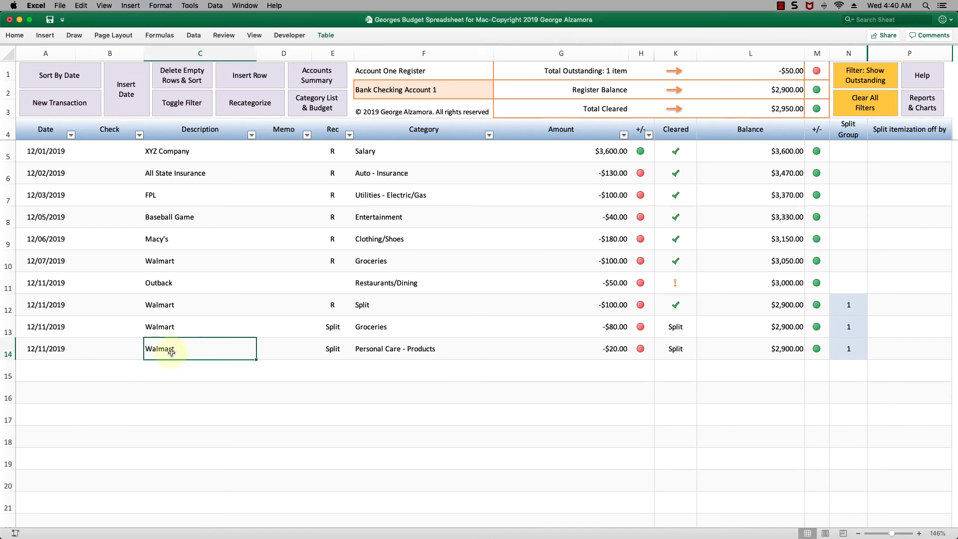
{"action": "left_click", "coordinate": [342, 373]}
{"action": "left_click", "coordinate": [64, 369]}
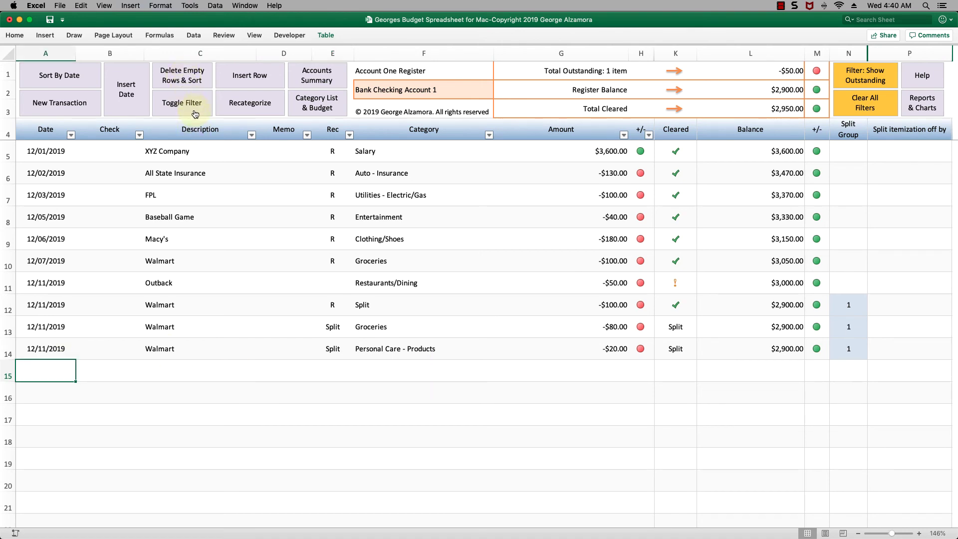
{"action": "left_click", "coordinate": [254, 106]}
{"action": "left_click", "coordinate": [533, 269]}
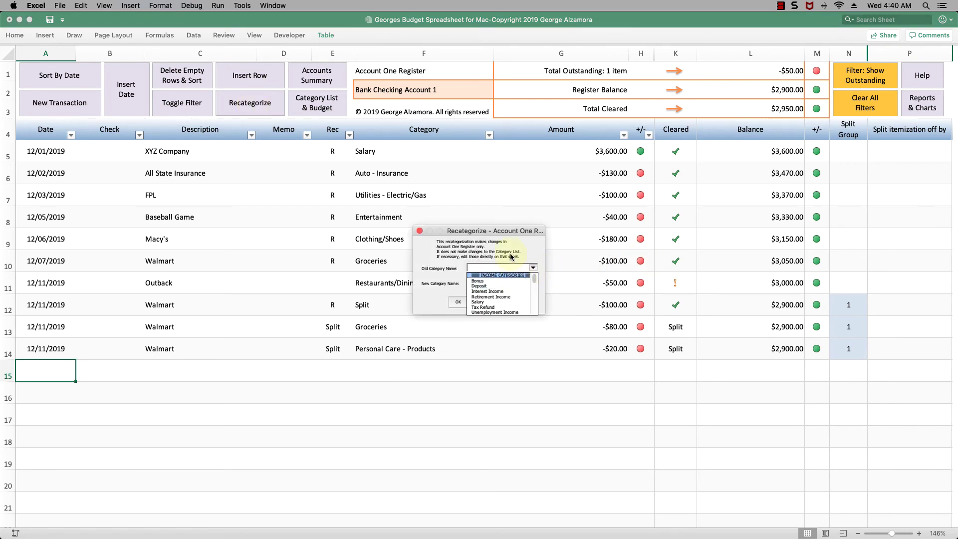
{"action": "left_click", "coordinate": [512, 256]}
{"action": "left_click", "coordinate": [533, 283]}
{"action": "left_click", "coordinate": [513, 257]}
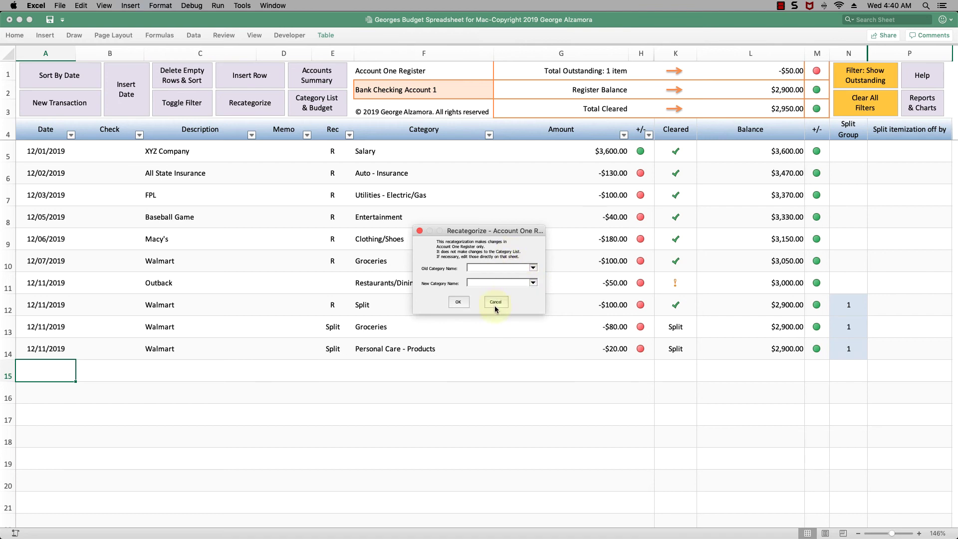
{"action": "left_click", "coordinate": [491, 302]}
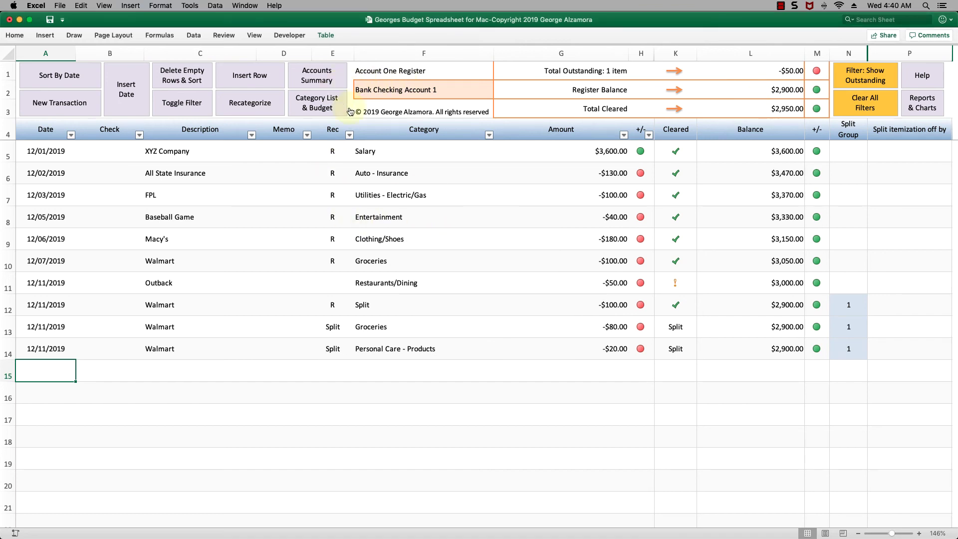
- Visit the Category List & Budget sheet, then return to the Accounts Summary sheet
{"action": "left_click", "coordinate": [316, 76]}
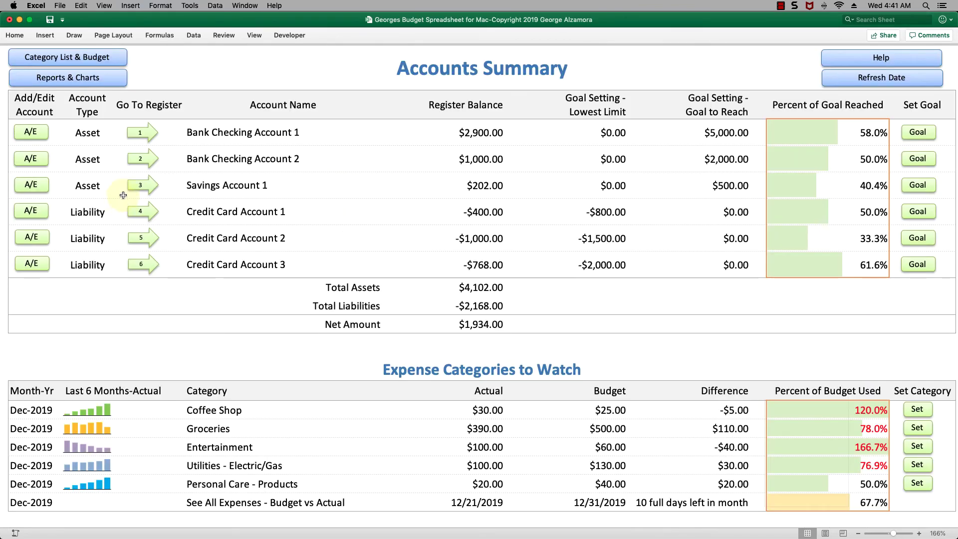
{"action": "left_click", "coordinate": [84, 62]}
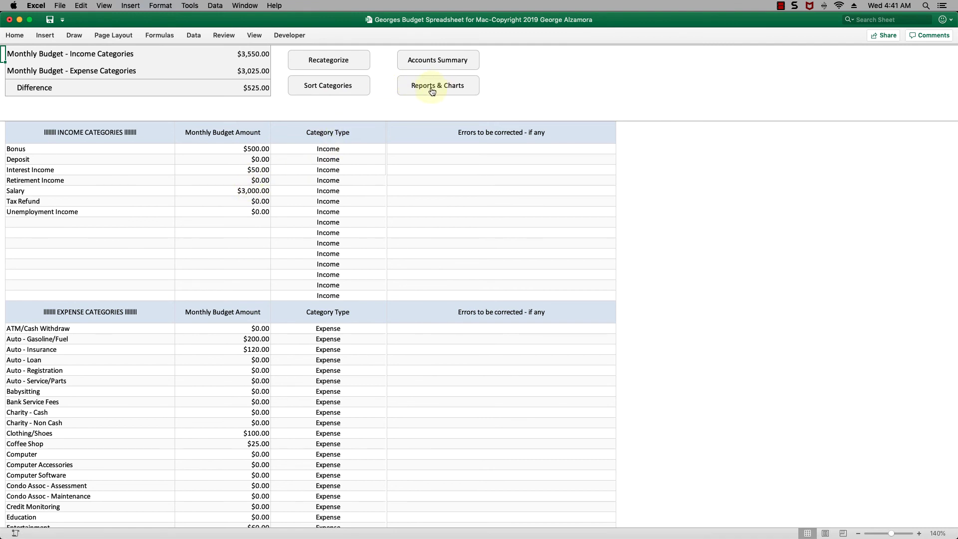
{"action": "left_click", "coordinate": [427, 60]}
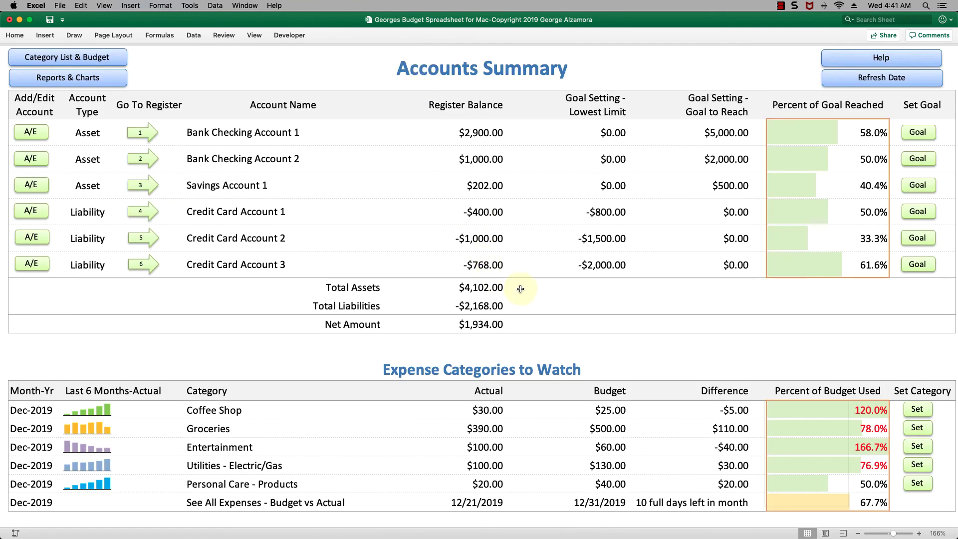
{"action": "left_click", "coordinate": [61, 80]}
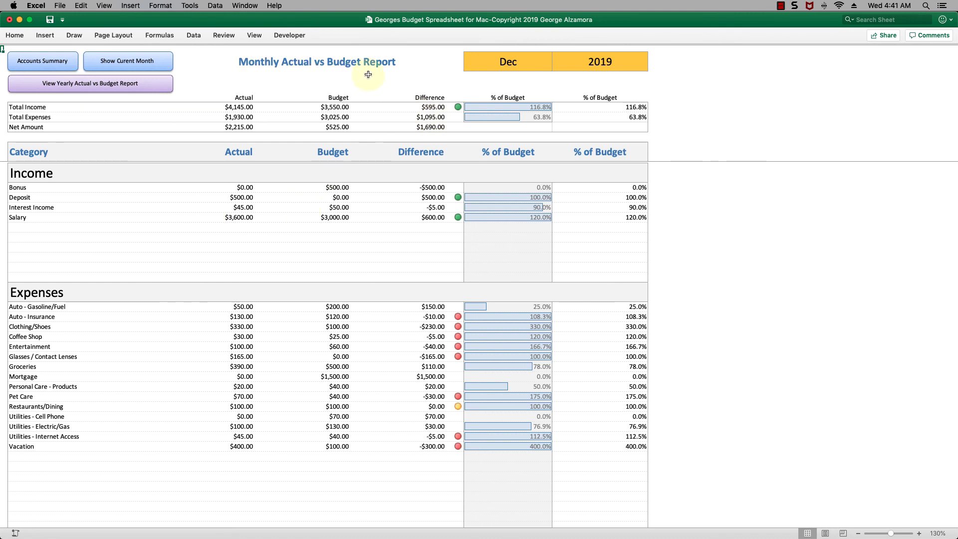
{"action": "left_click", "coordinate": [539, 60]}
{"action": "left_click", "coordinate": [556, 66]}
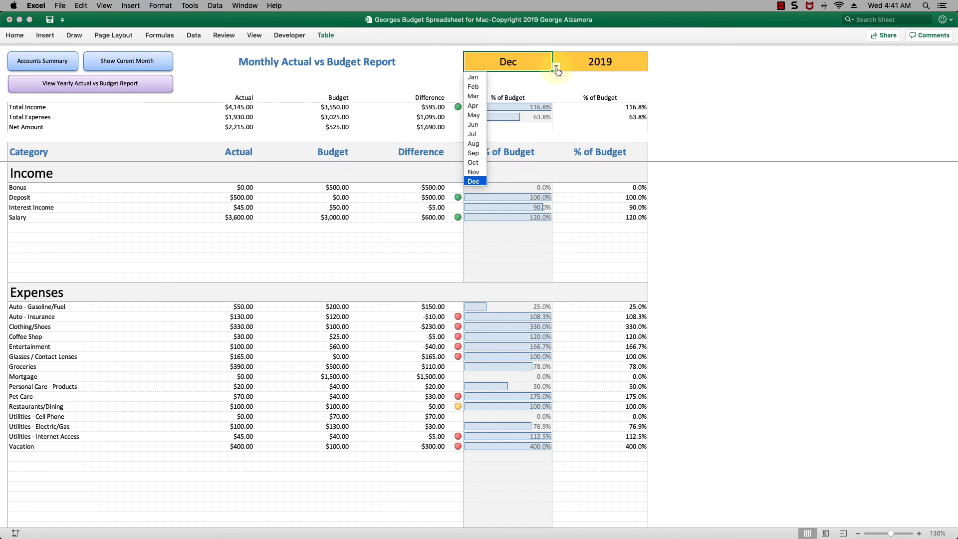
{"action": "left_click", "coordinate": [474, 172]}
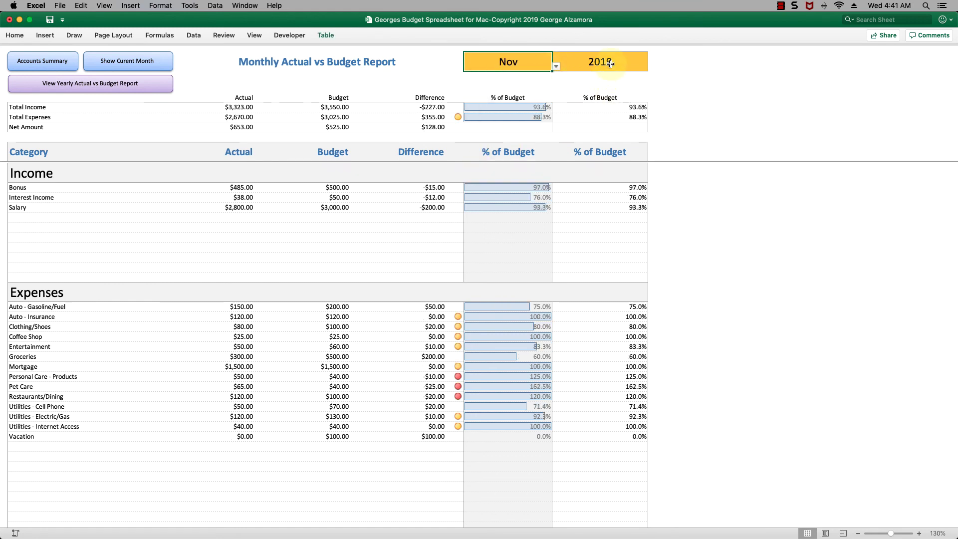
{"action": "left_click", "coordinate": [647, 70]}
{"action": "left_click", "coordinate": [651, 66]}
{"action": "left_click", "coordinate": [651, 67]}
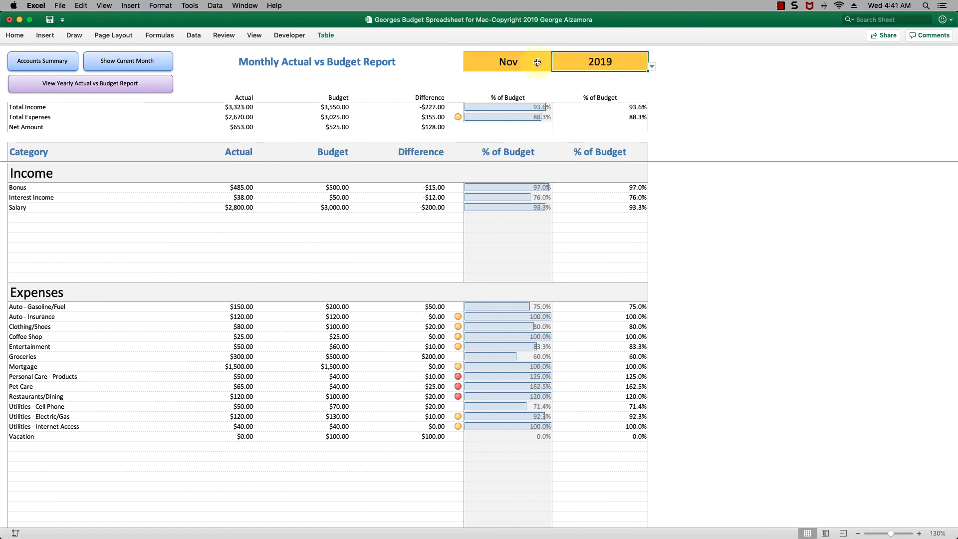
{"action": "left_click", "coordinate": [122, 62]}
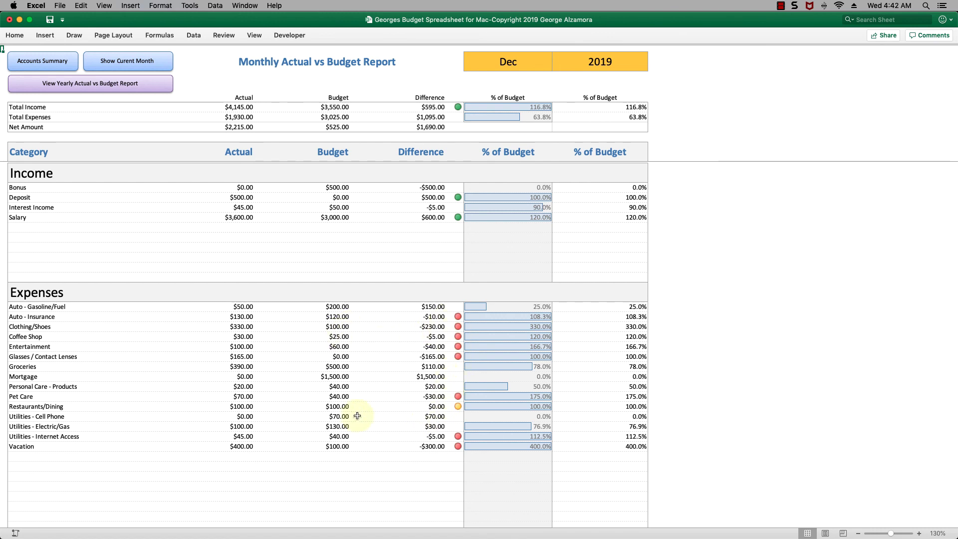
{"action": "left_click", "coordinate": [48, 64]}
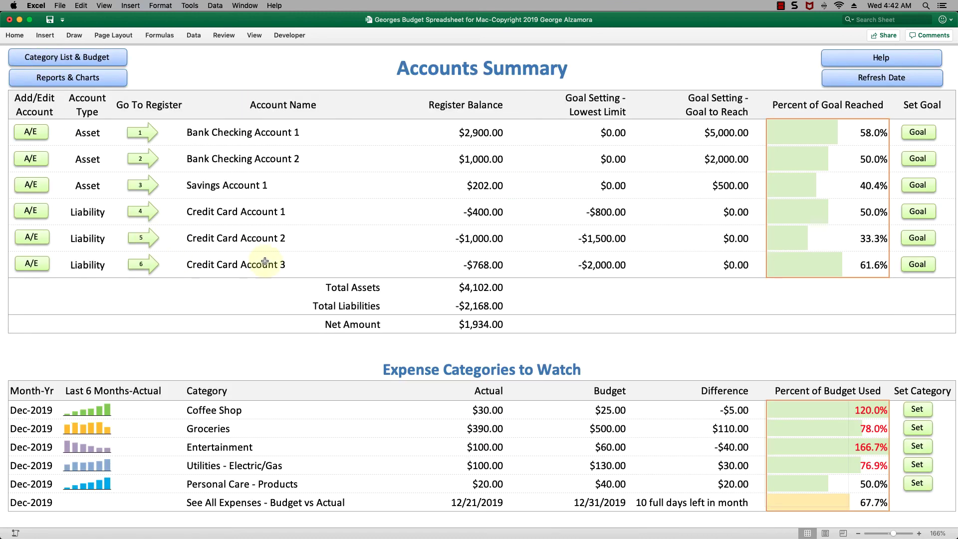